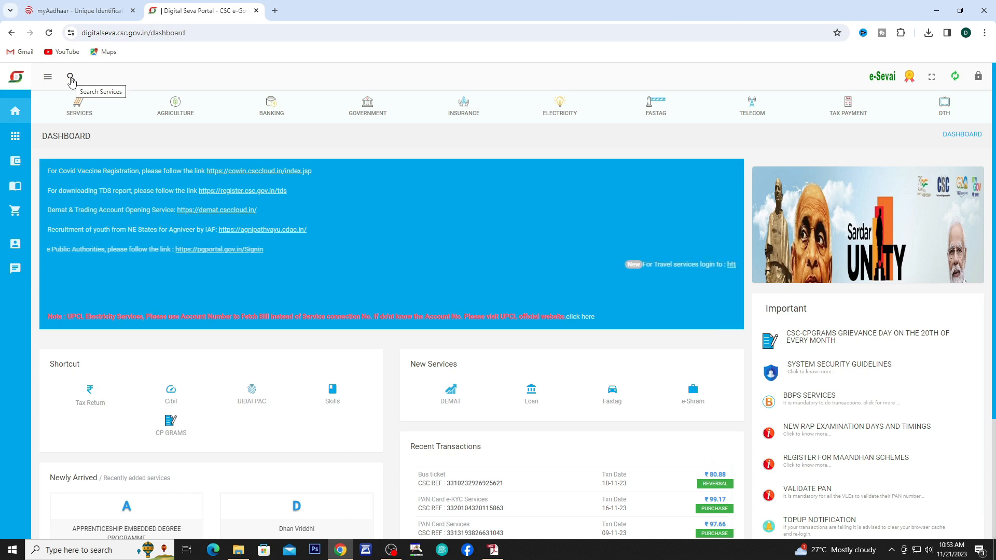
Search Digital Seva Portal for PAN and open PAN Card Services in a new tab.
click(70, 78)
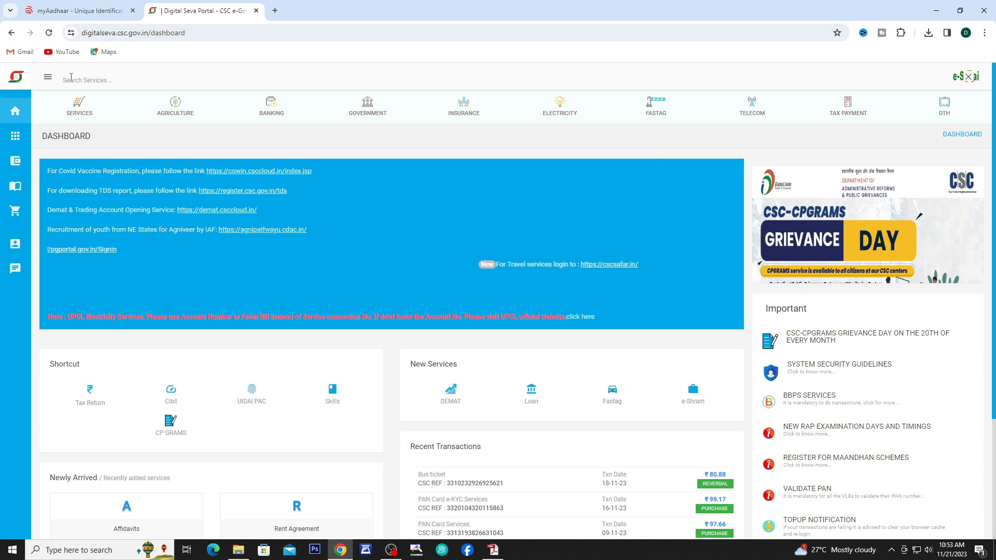
text(PAN)
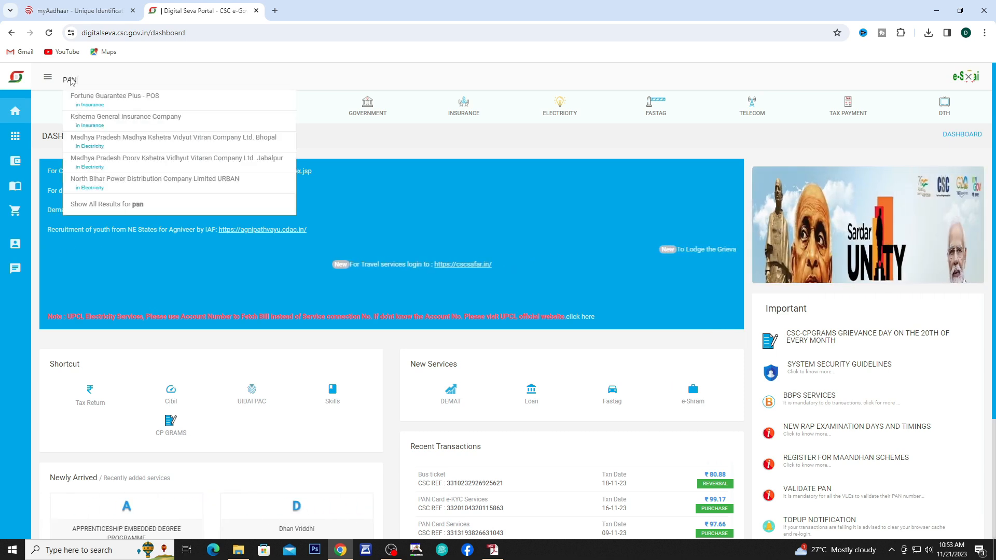
key(Return)
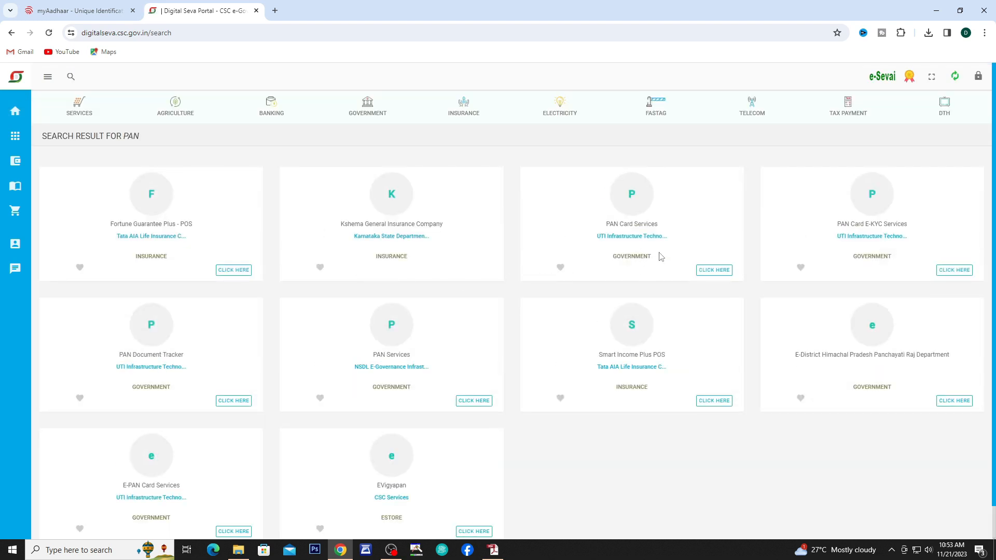
click(706, 271)
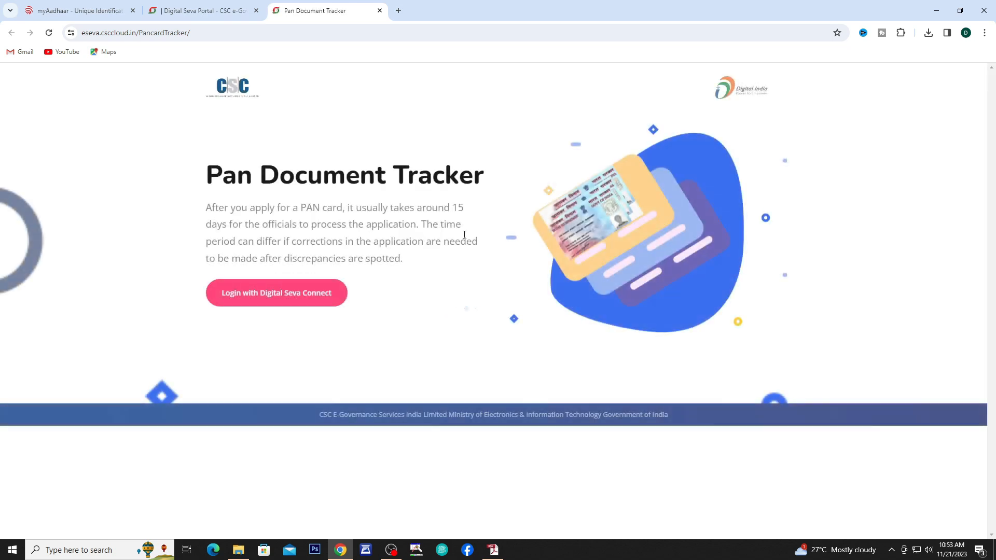
Sign in via Digital Seva Connect and accept the physical-documents declaration to proceed to UTIITSL.
click(307, 294)
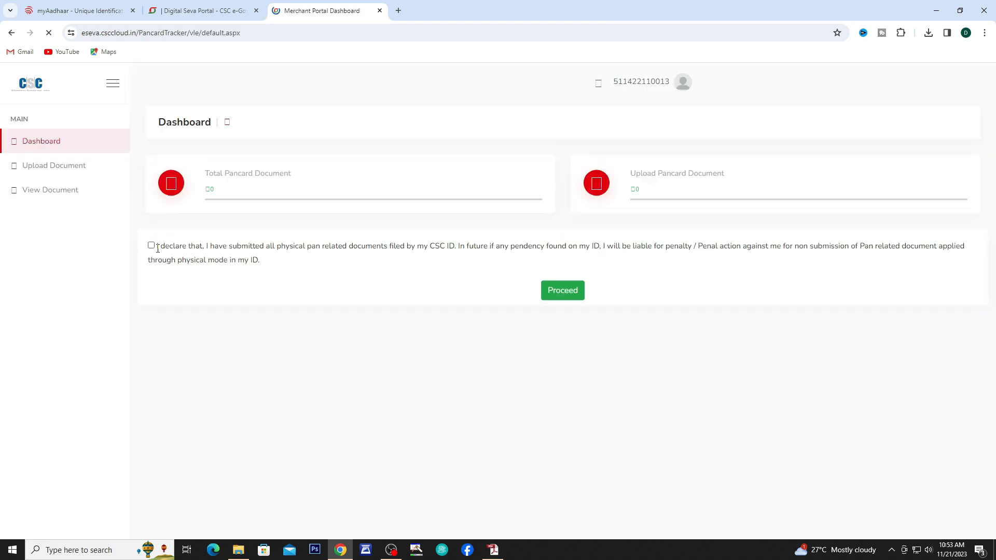
click(152, 246)
click(577, 292)
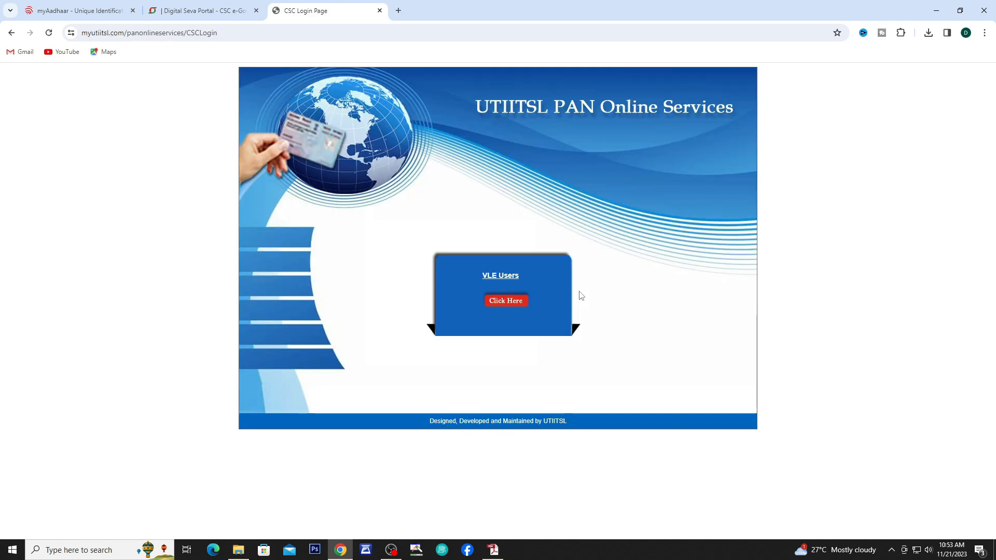
Log in as a VLE user and bring up the Apply Change menu.
click(503, 307)
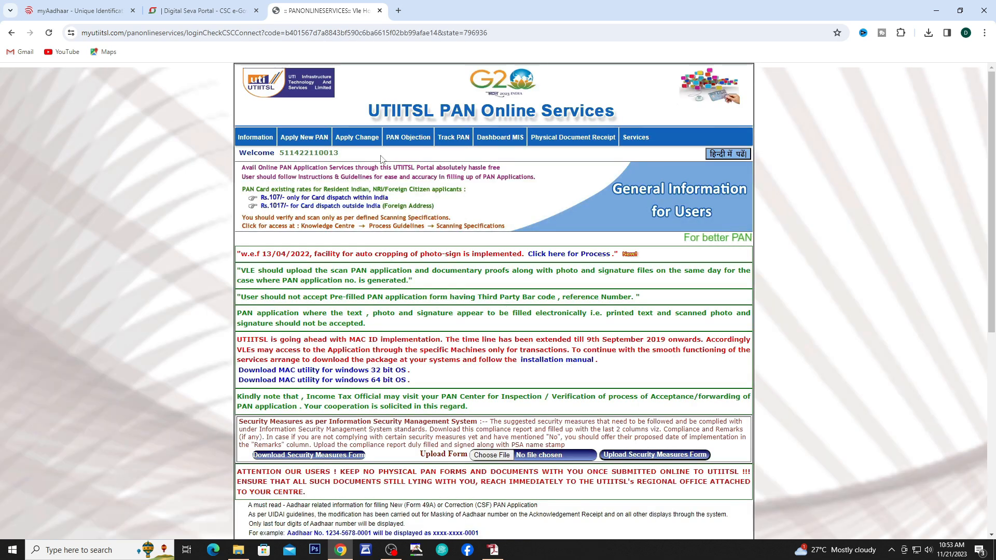
mouse_move(365, 145)
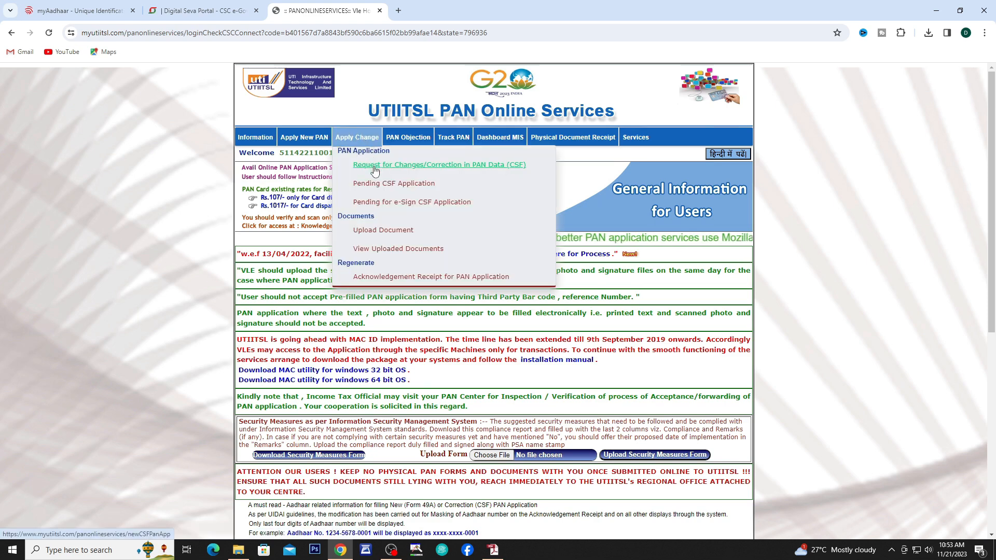
Start a Digital Mode CSF correction request for both physical PAN card and e-PAN.
click(452, 167)
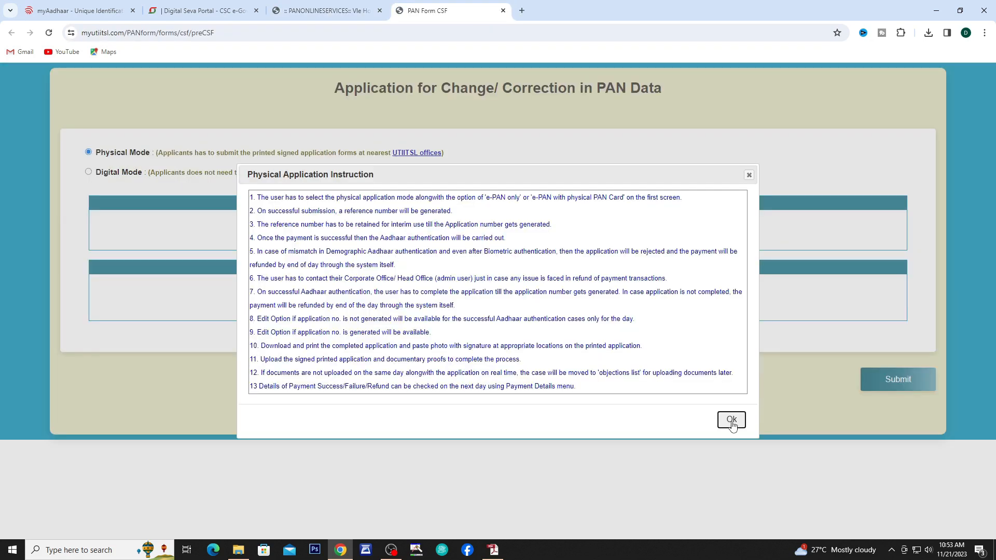
click(731, 421)
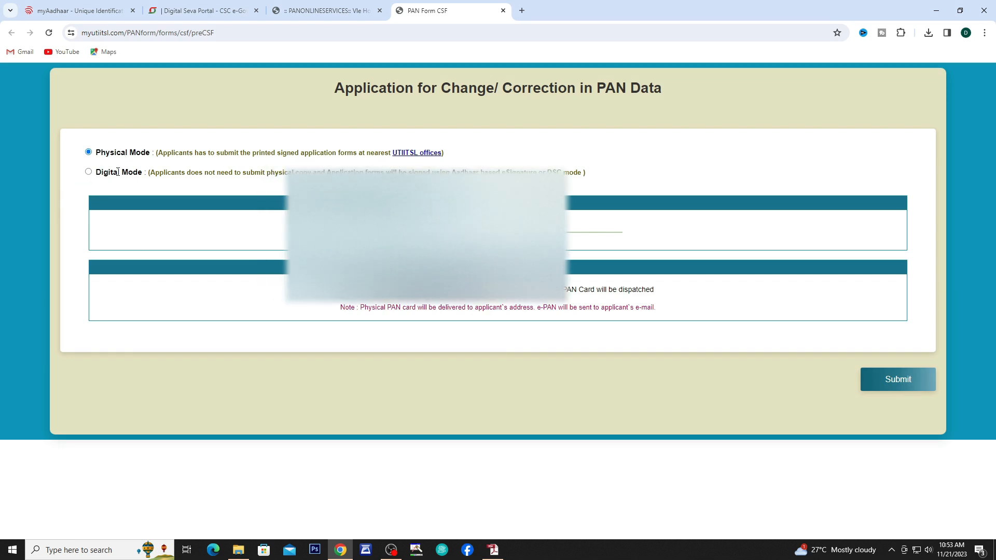
click(88, 171)
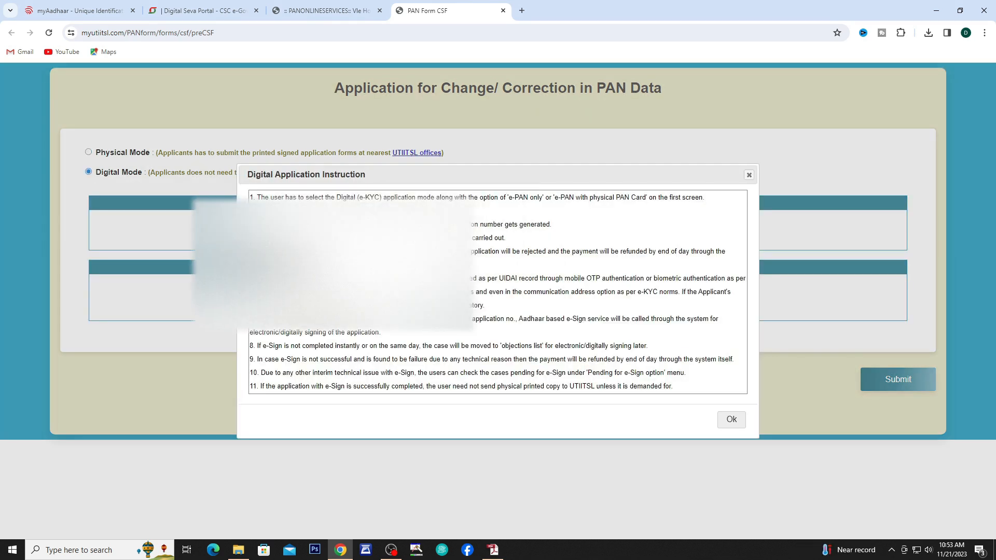
click(724, 421)
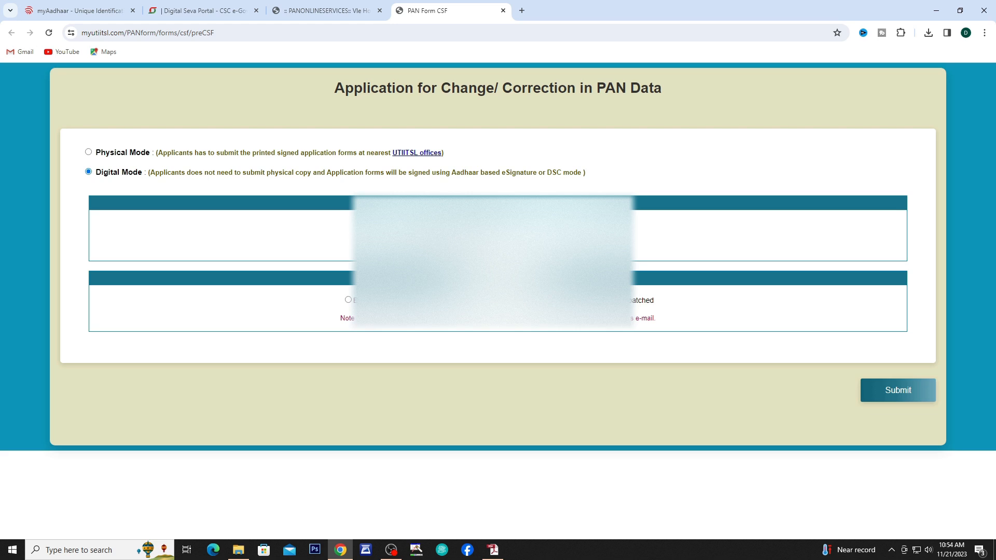
click(348, 300)
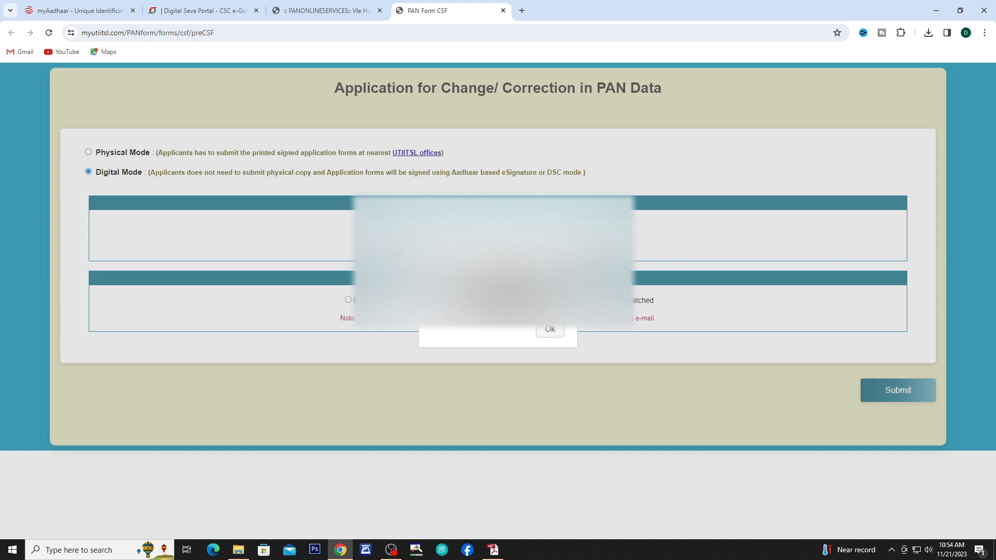
click(551, 333)
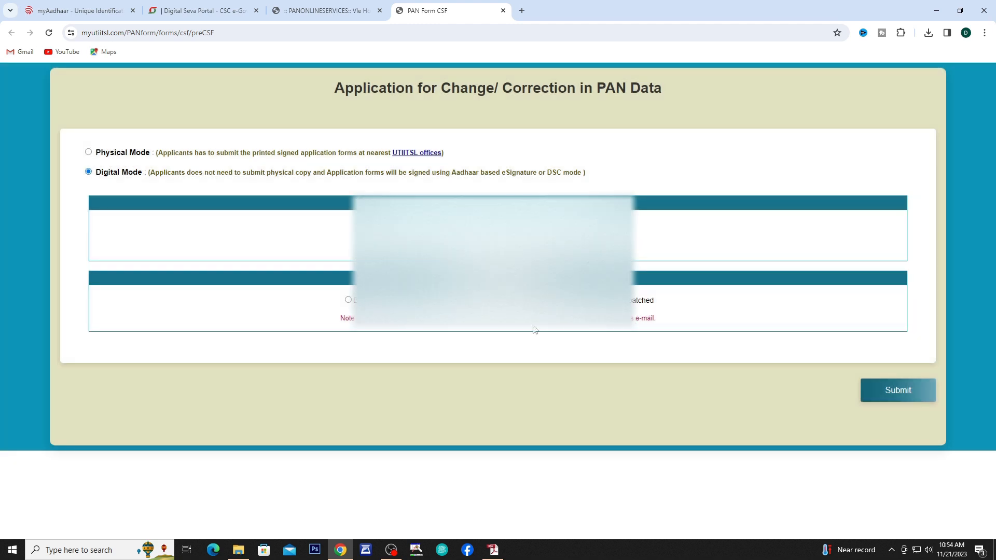
click(348, 300)
click(897, 391)
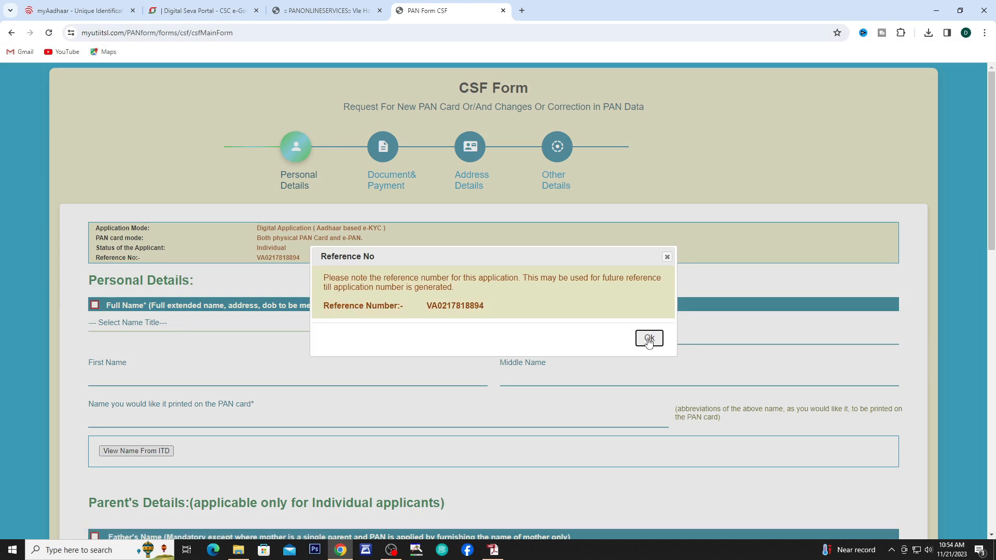
Acknowledge the reference number notice and set the name title to SHRI.
click(648, 338)
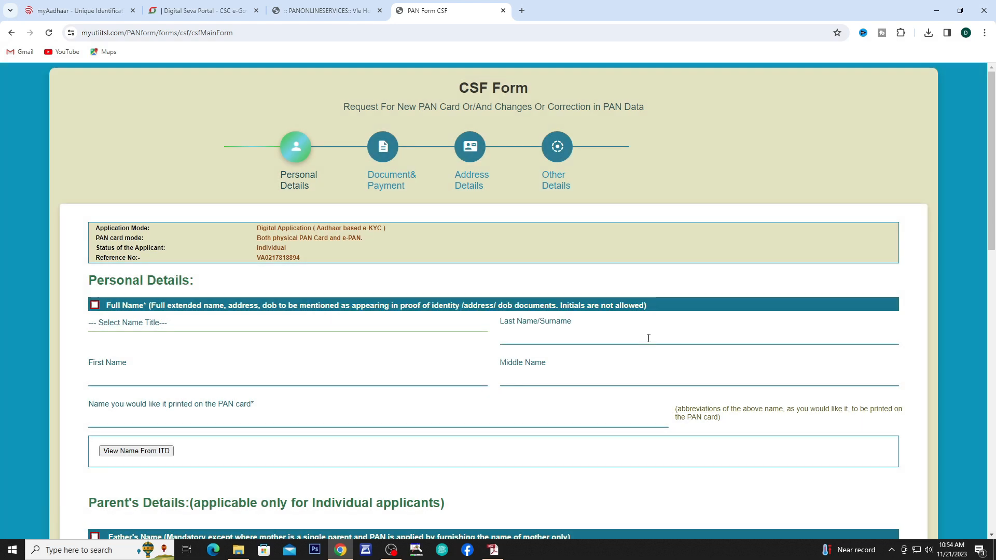
scroll(234, 311, down, 1)
click(153, 280)
click(202, 314)
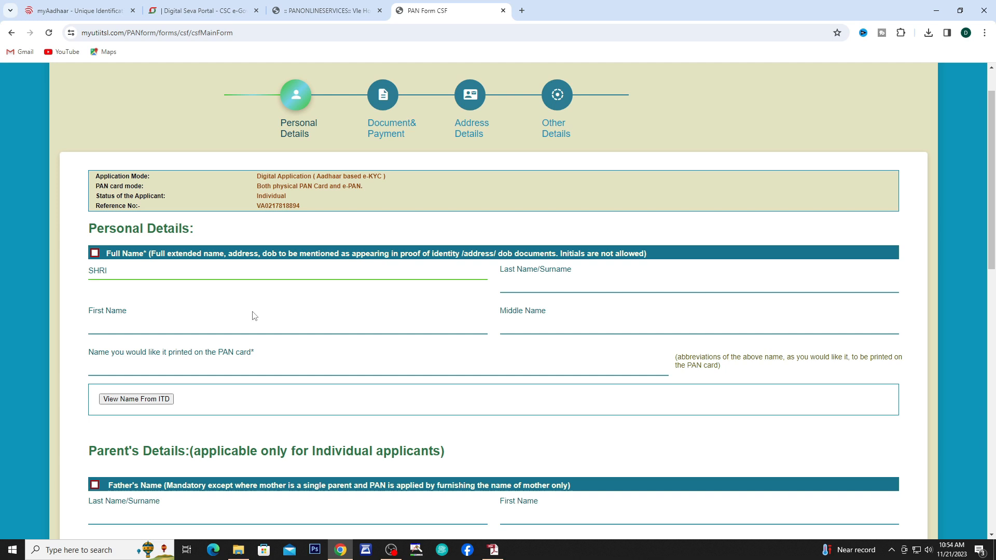
Mark Full Name for correction and enter the applicant's surname, first and middle names.
click(533, 281)
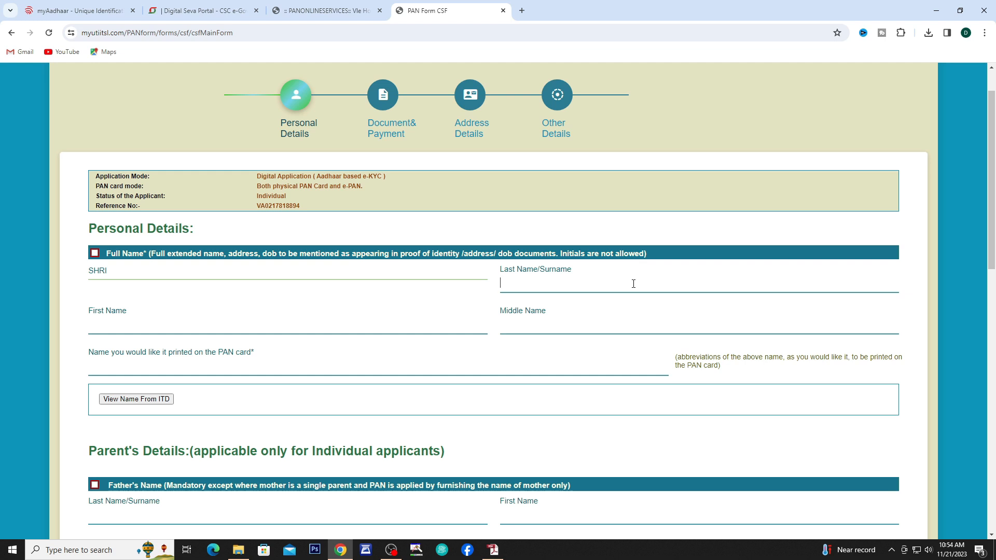
click(95, 255)
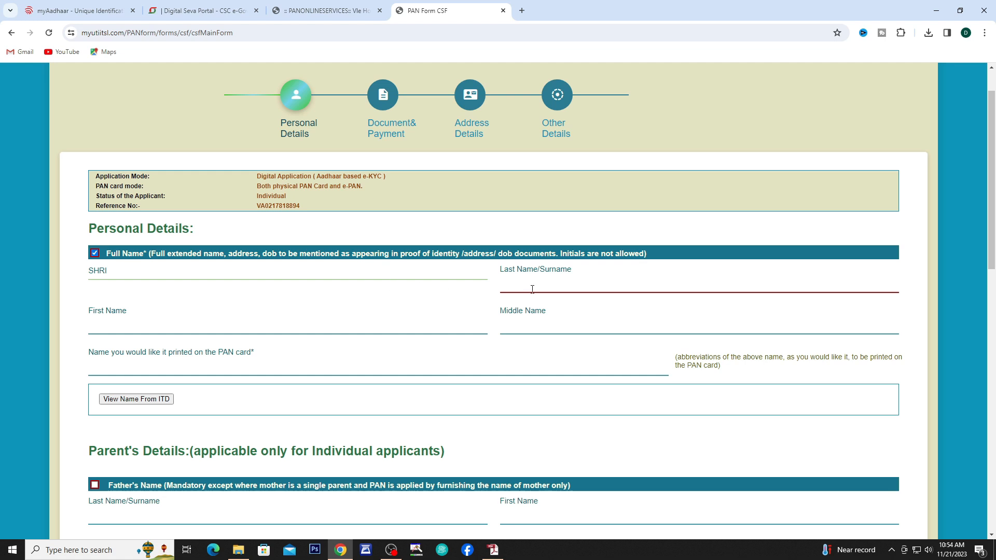
key(Tab)
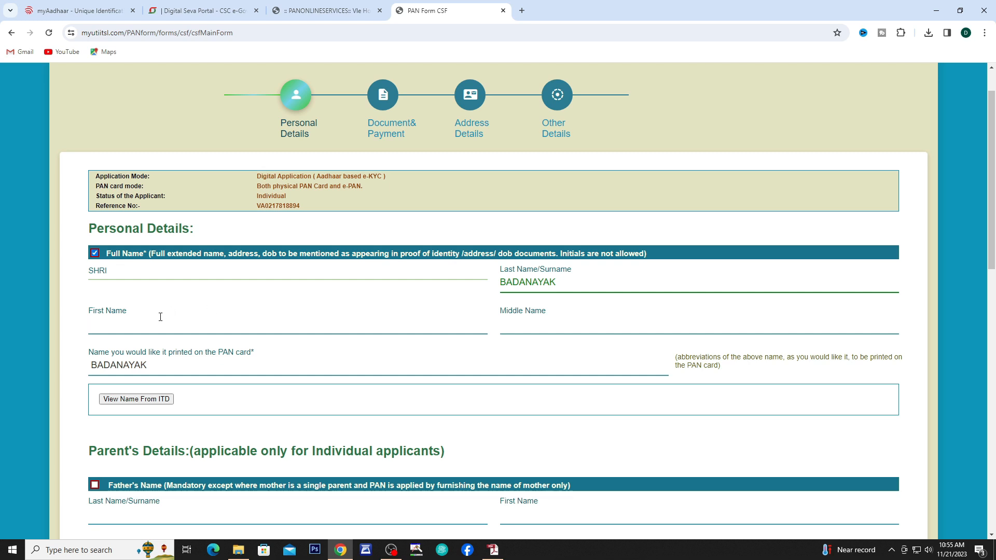
key(Tab)
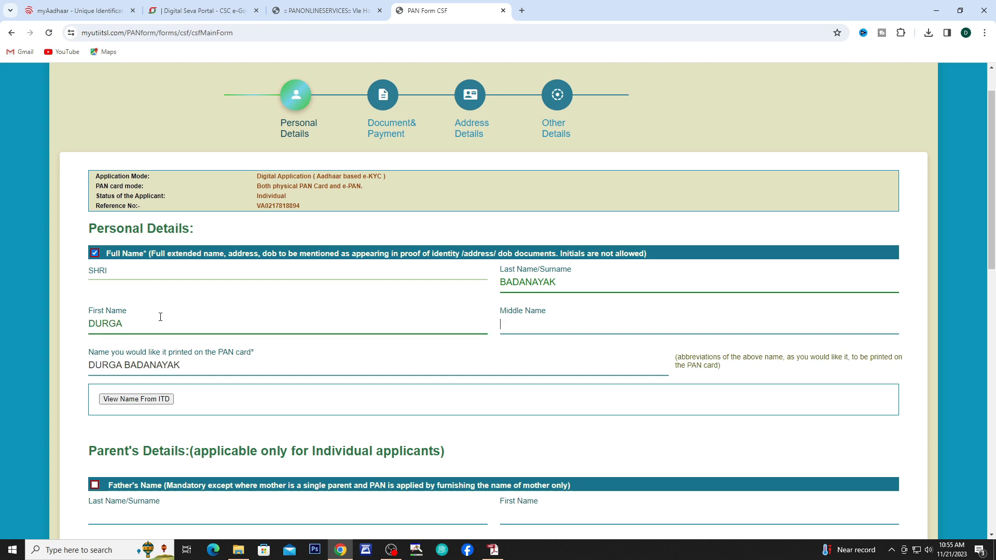
key(Tab)
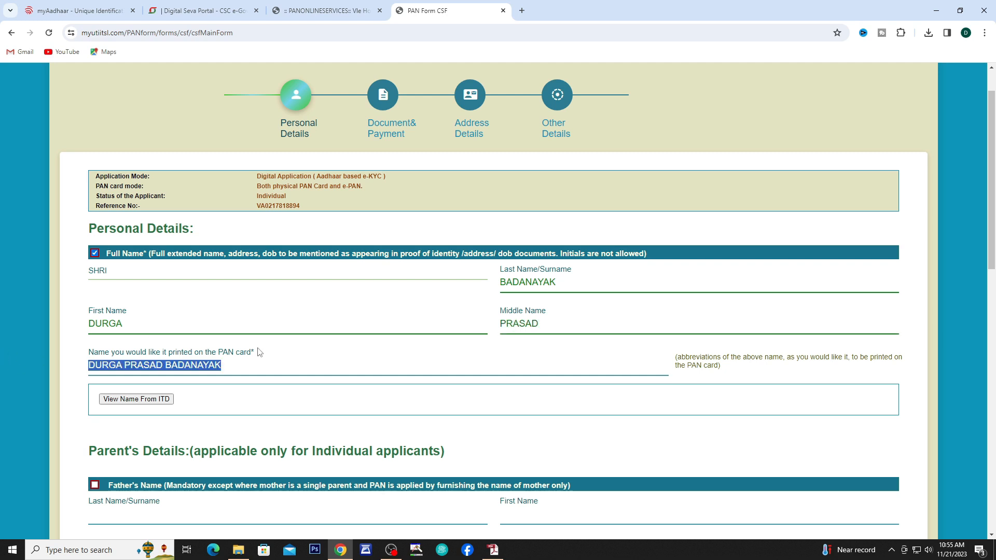
click(239, 371)
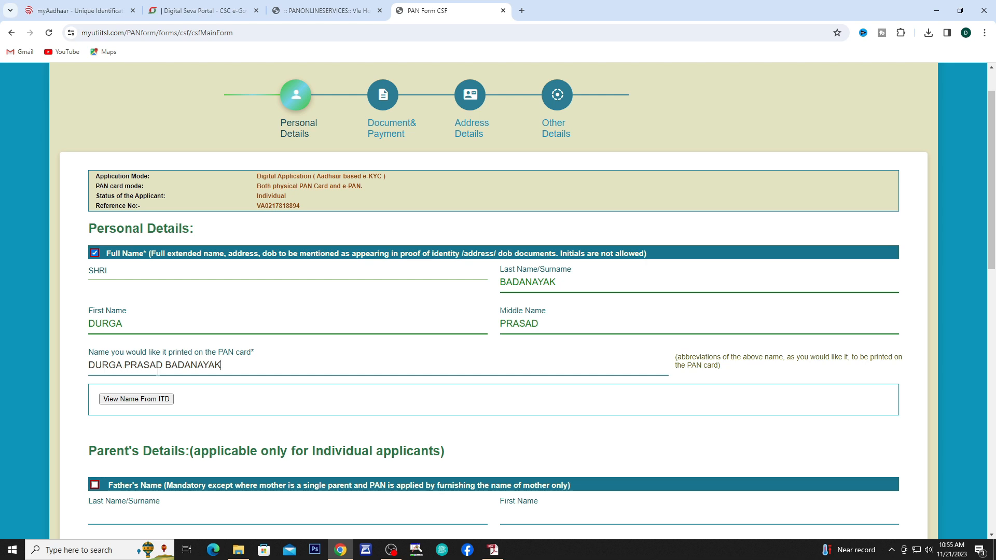
Enter the father's surname and first name, then open the parent-name-on-card list.
scroll(196, 374, down, 4)
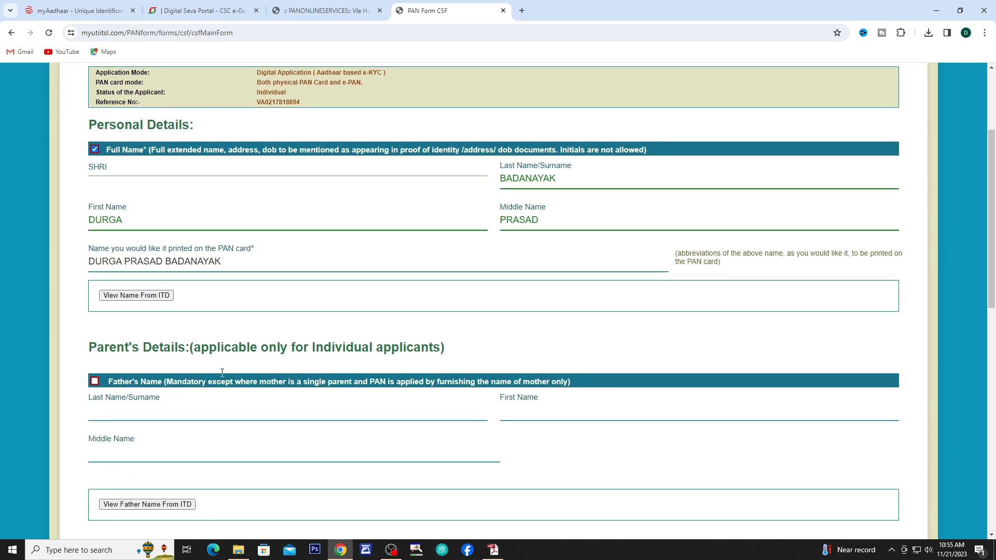
click(136, 312)
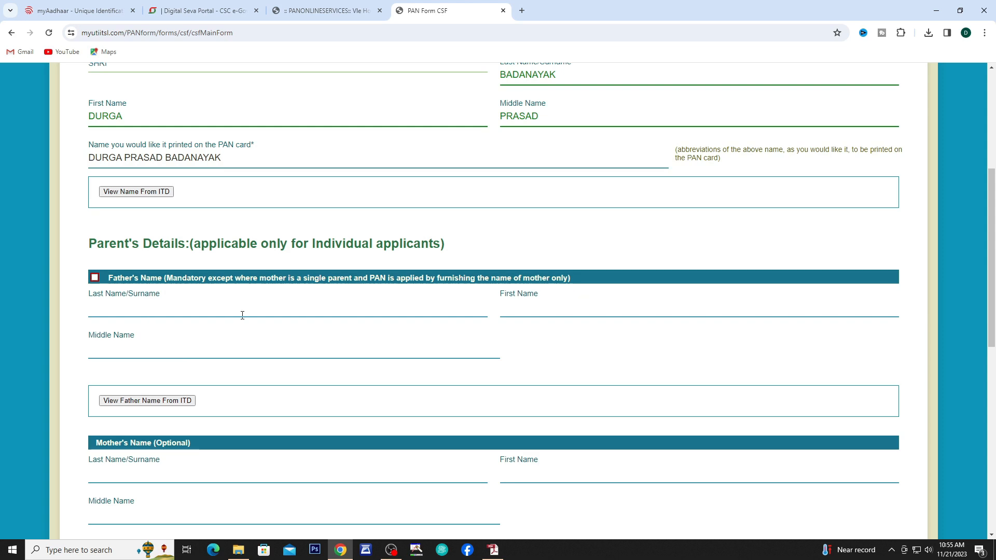
key(Tab)
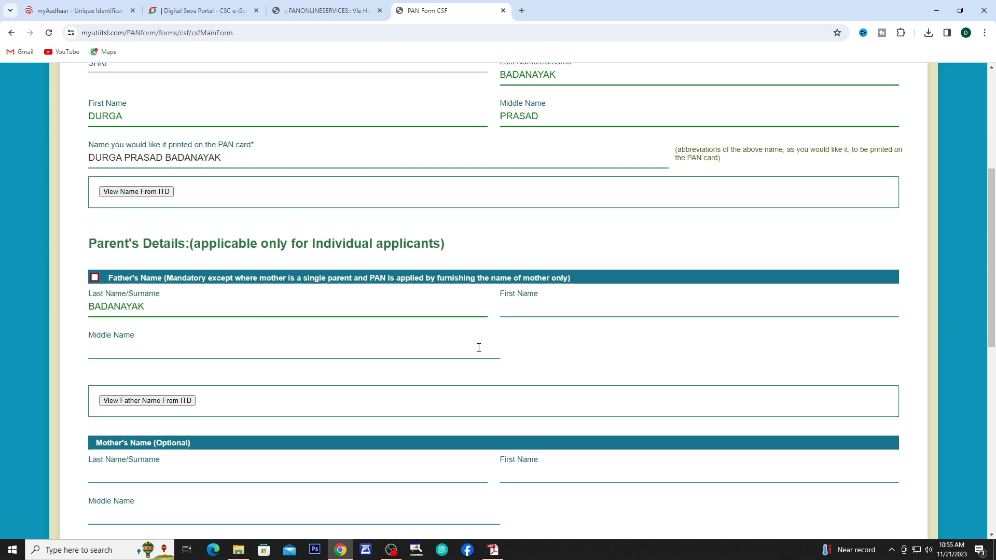
scroll(547, 343, down, 2)
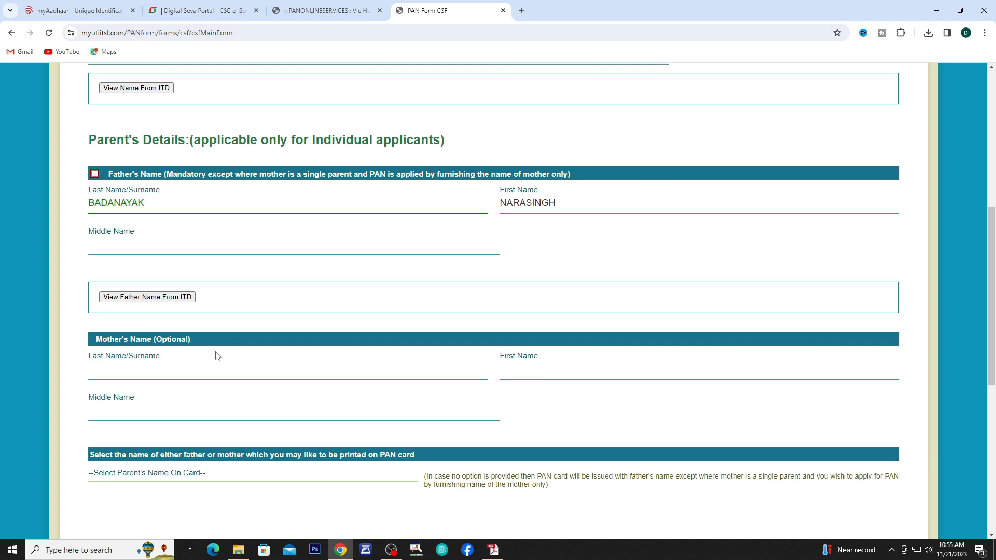
click(580, 270)
scroll(245, 403, down, 2)
click(195, 372)
click(119, 394)
scroll(123, 347, down, 3)
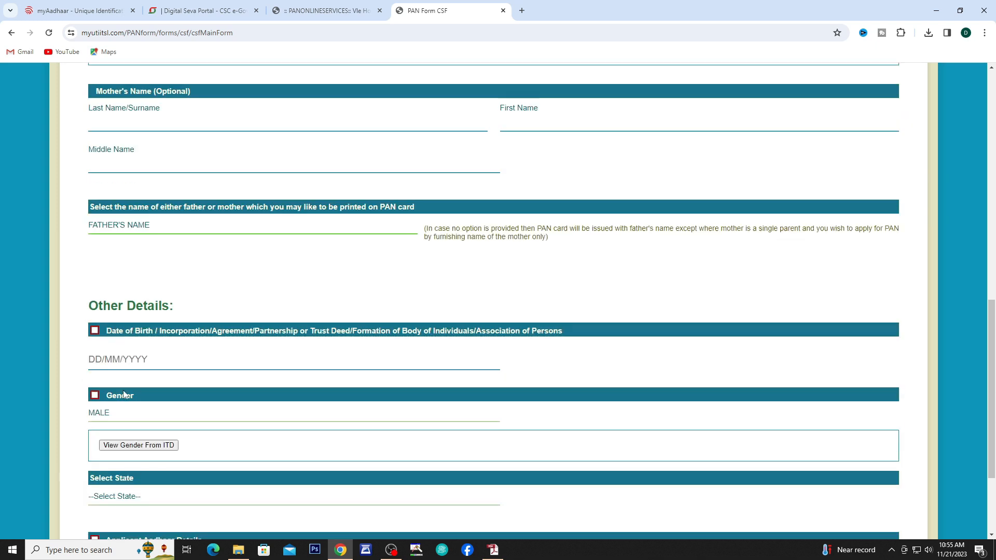
click(124, 346)
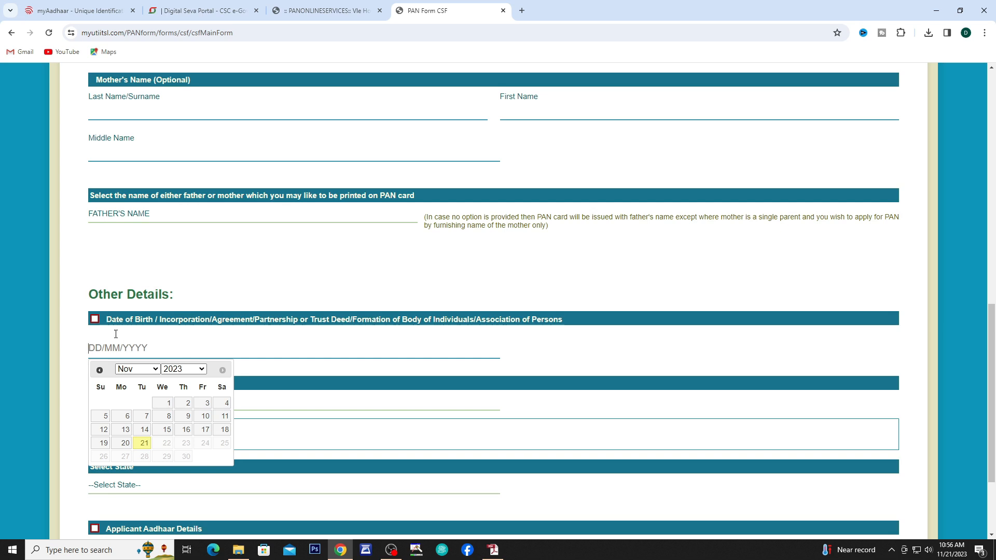
click(95, 319)
click(97, 351)
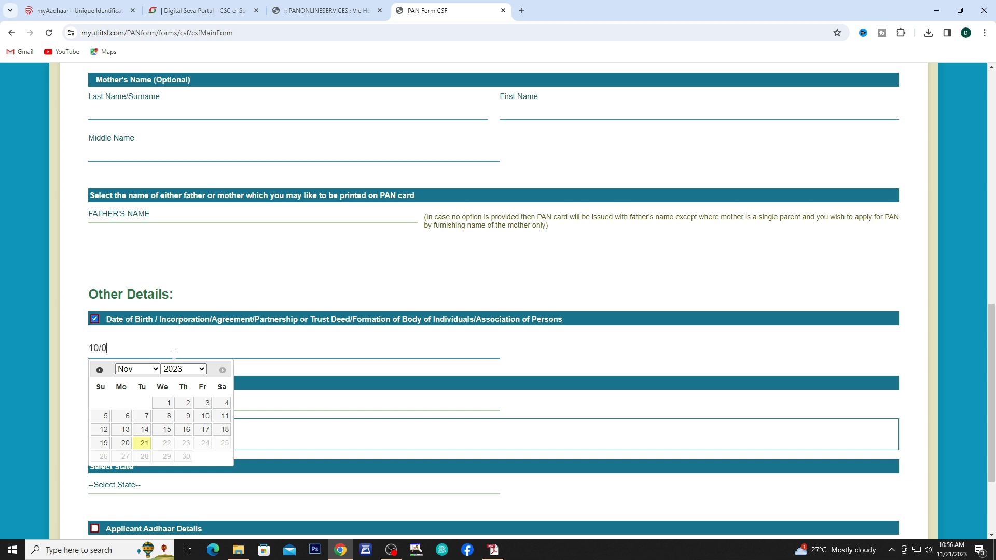
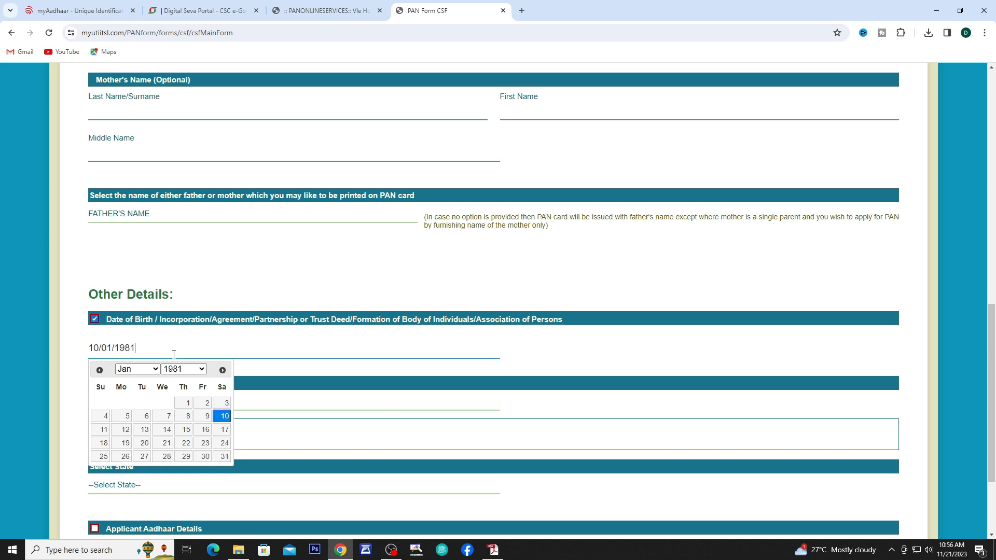
click(281, 376)
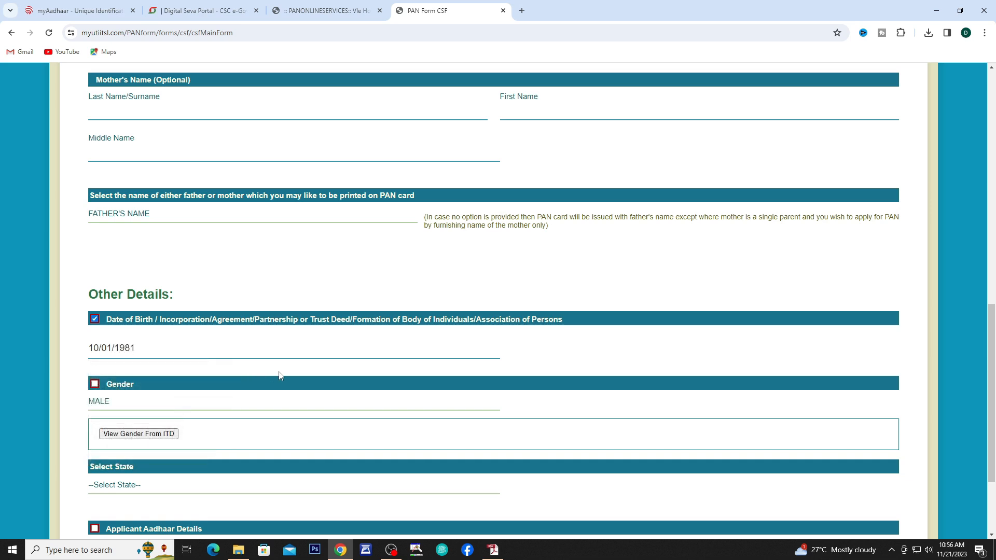
click(104, 346)
key(BackSpace)
key(BackSpace)
text(10)
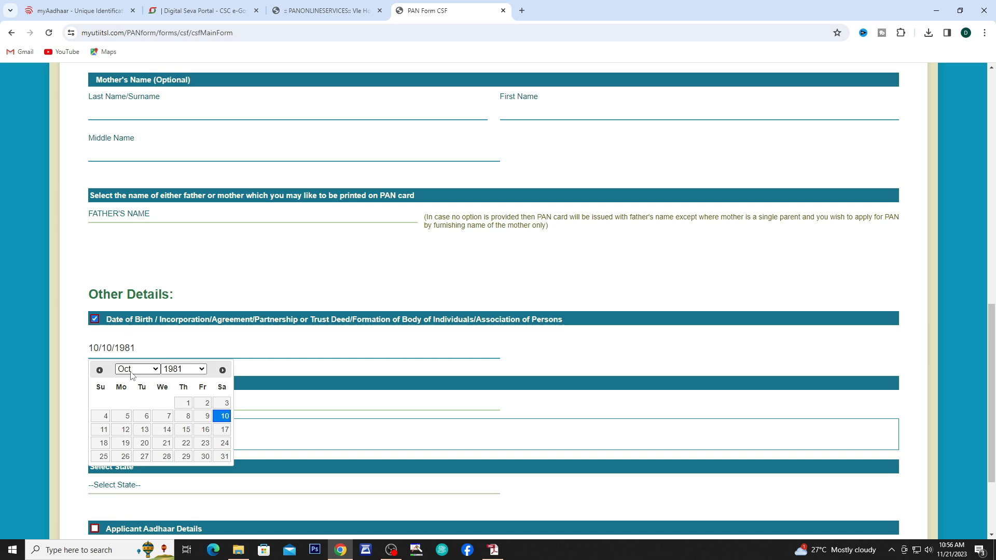
click(267, 373)
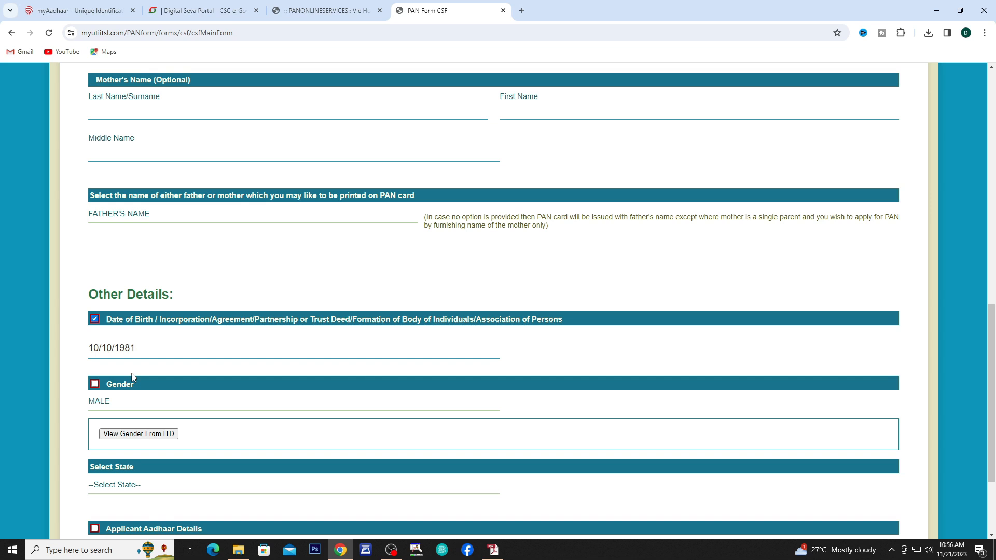
Set the state to ODISHA.
scroll(205, 365, down, 1)
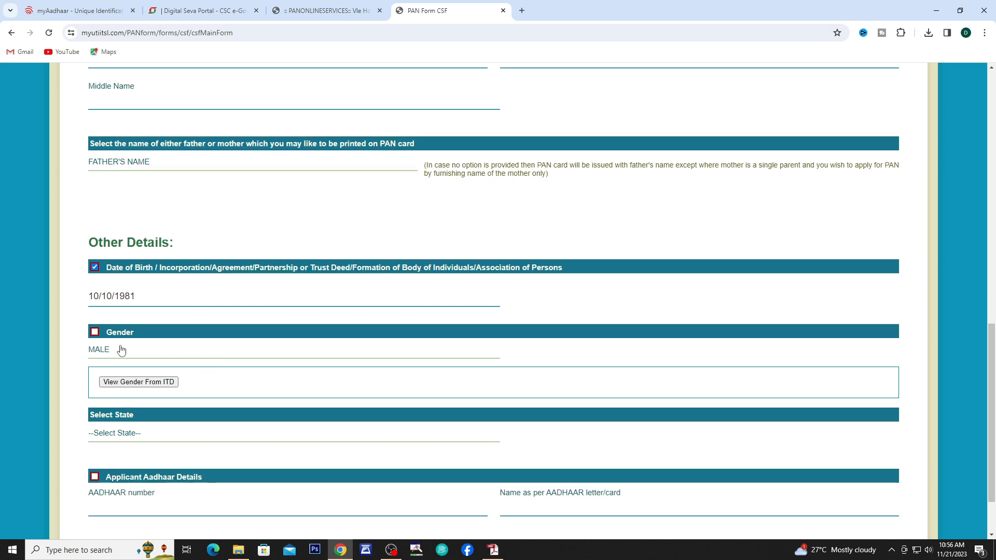
click(162, 434)
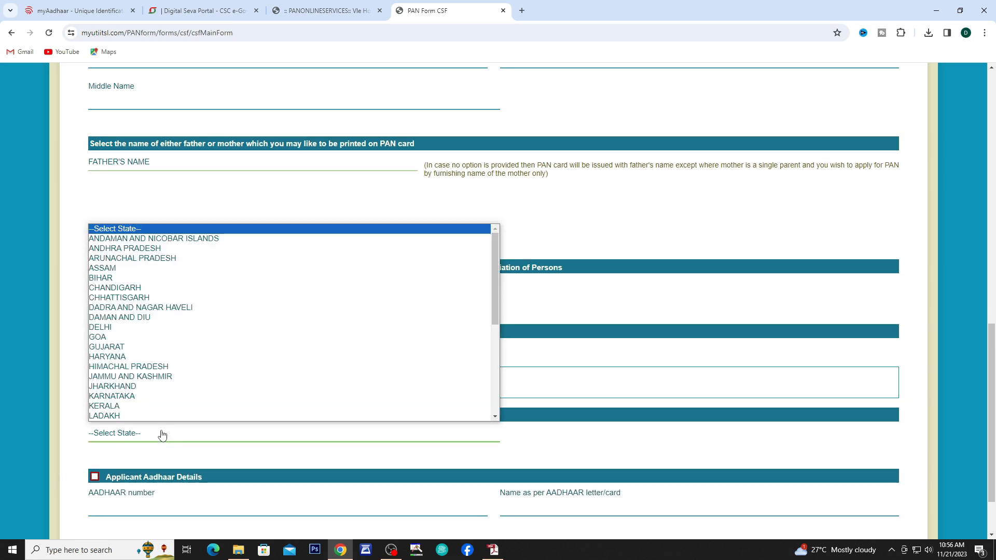
key(o)
key(Return)
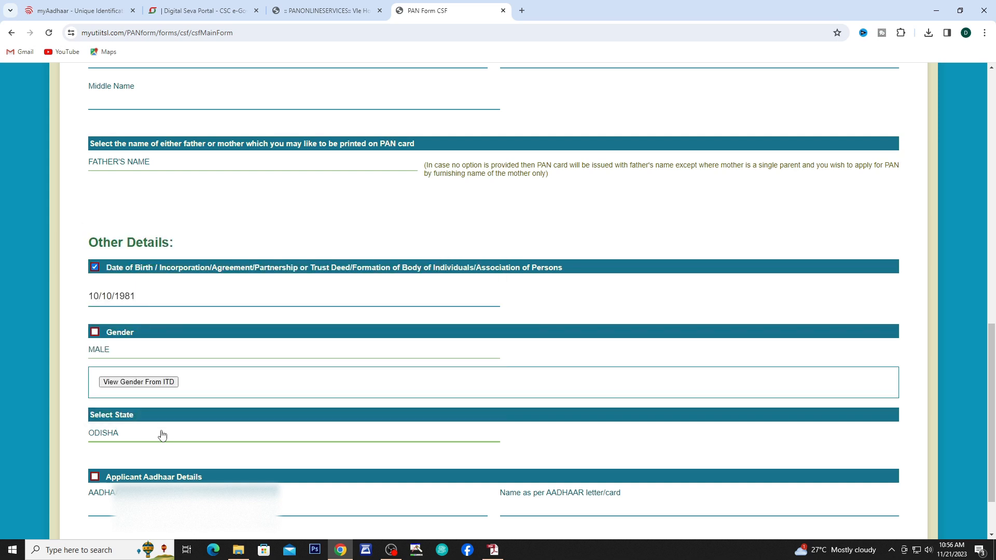
scroll(160, 434, down, 2)
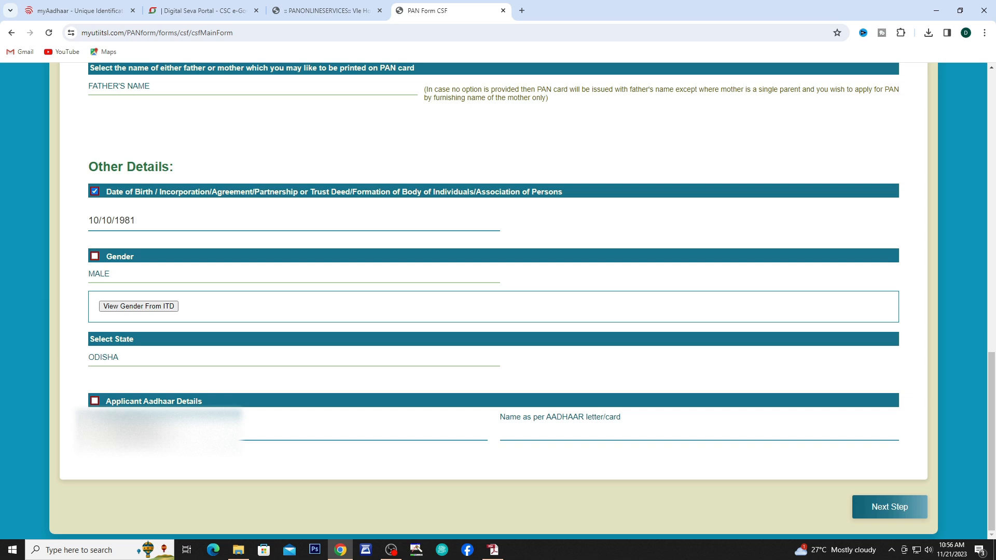
Confirm the Aadhaar number and enter the applicant's name as per the Aadhaar card.
key(Tab)
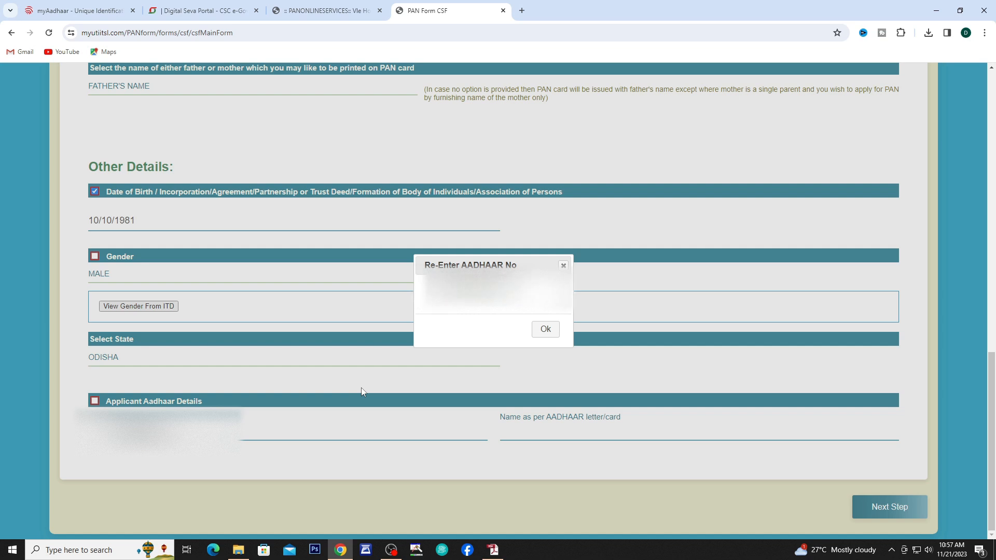
click(543, 329)
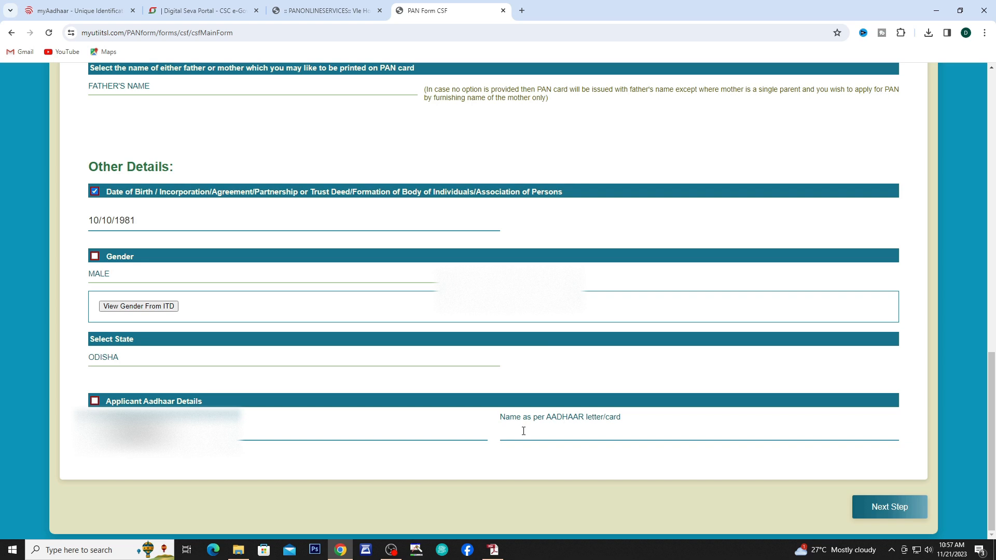
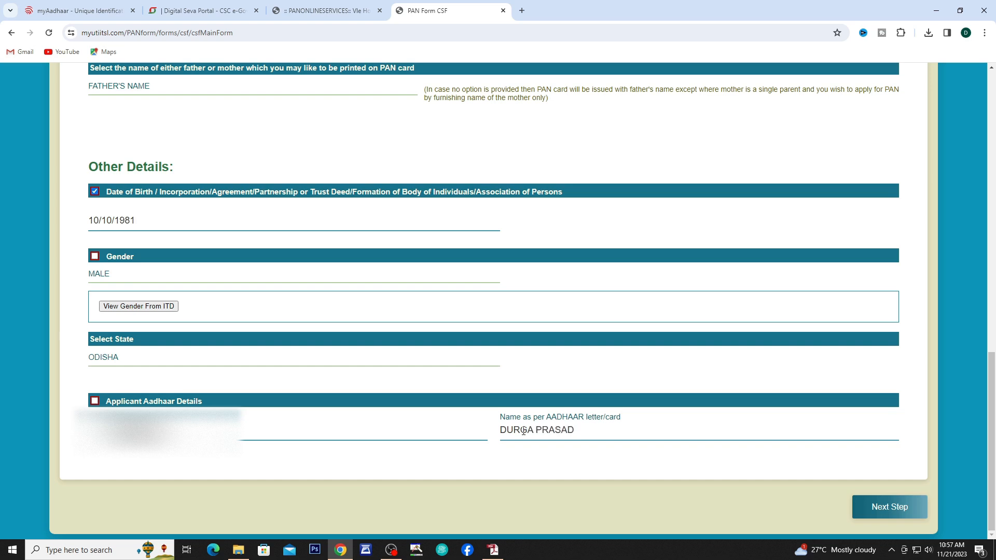
Move to Document Details and choose Copy of PAN Card as the PAN proof.
click(904, 508)
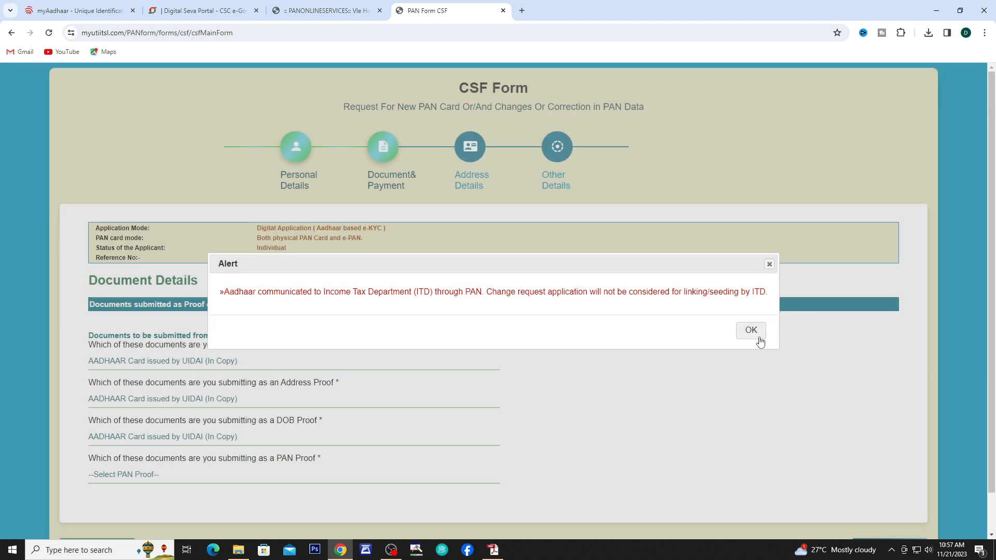
click(752, 330)
click(205, 479)
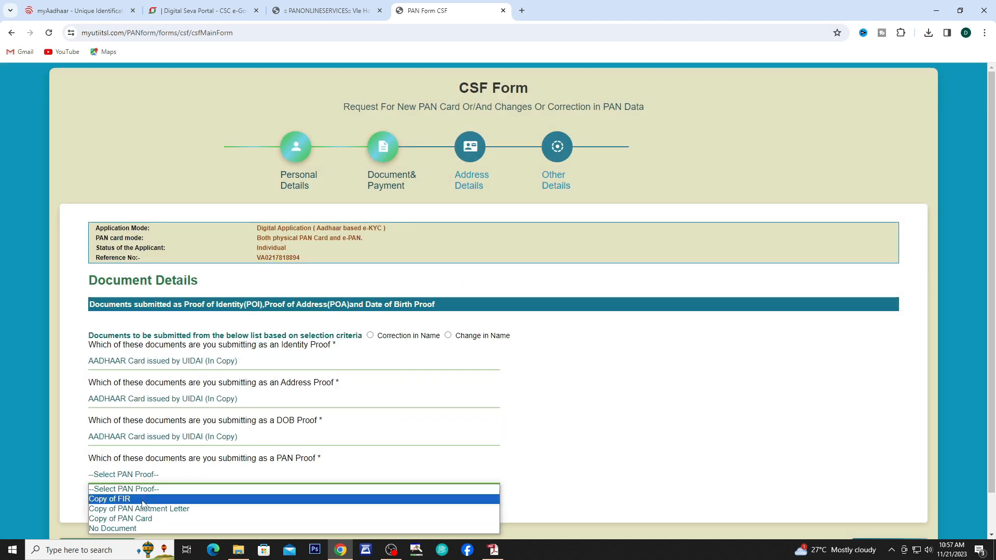
click(139, 518)
scroll(371, 447, down, 1)
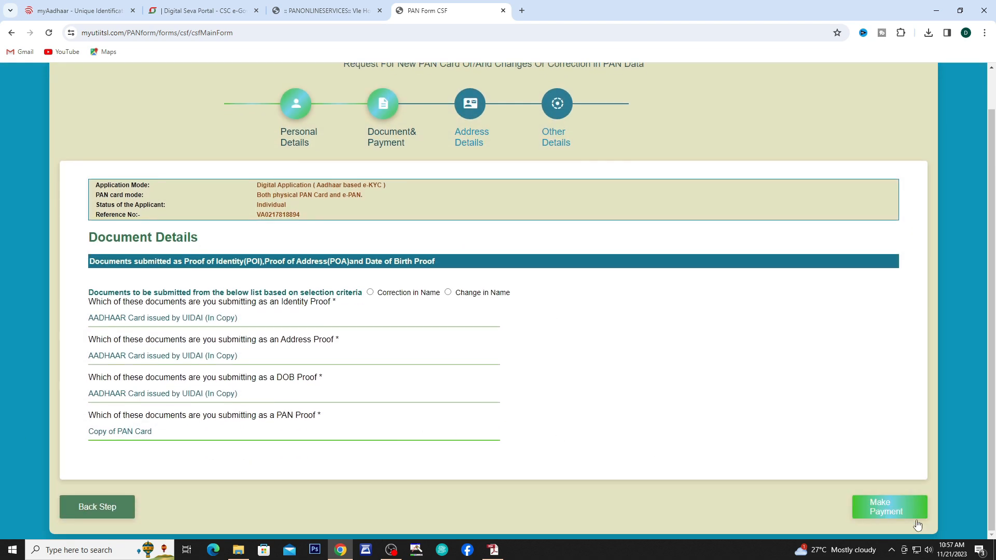
Select Correction in Name as the correction type and proceed to payment.
click(895, 508)
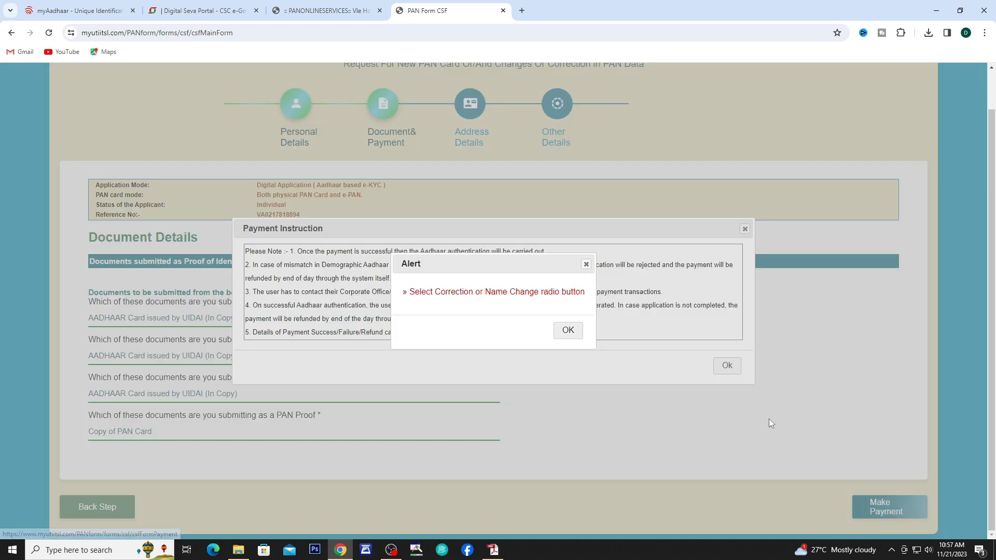
click(565, 331)
click(724, 369)
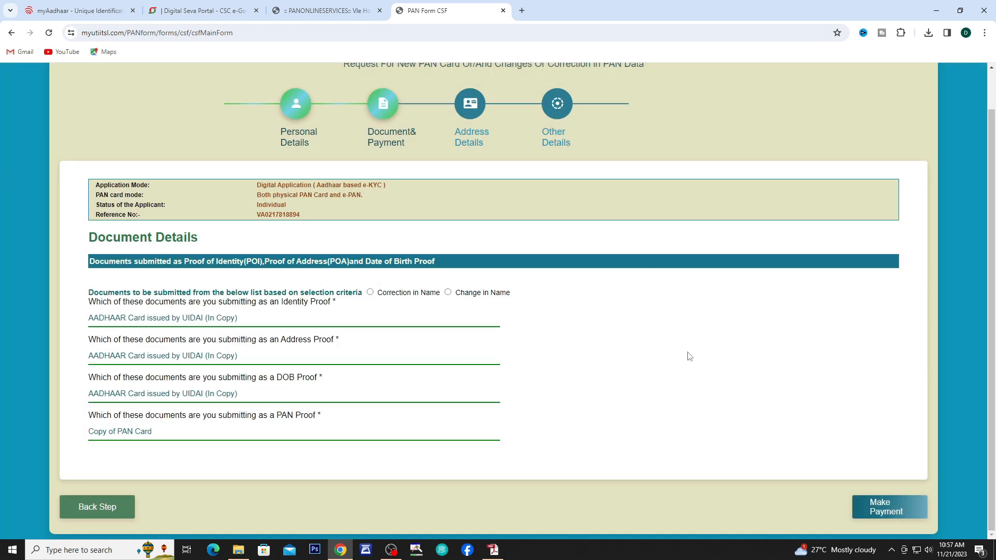
click(370, 293)
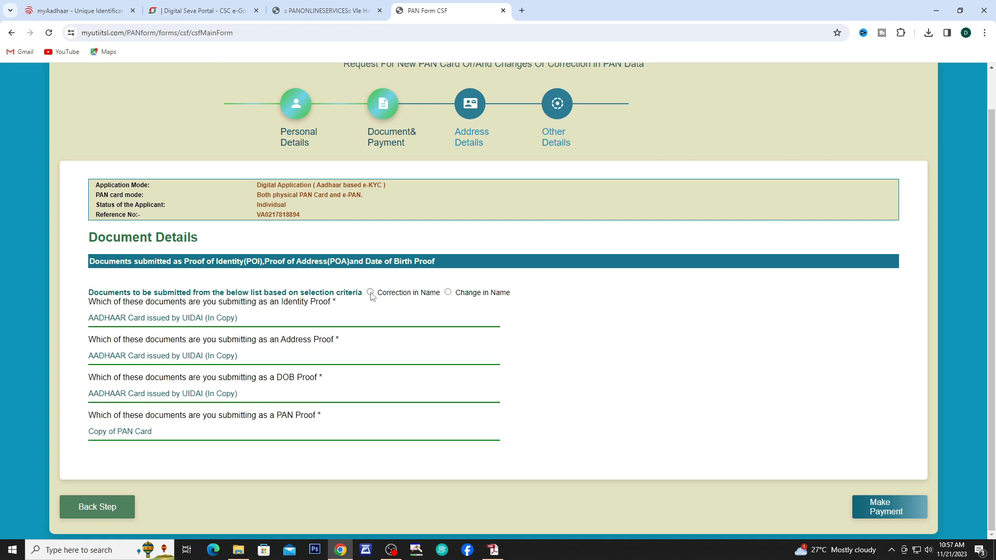
click(884, 505)
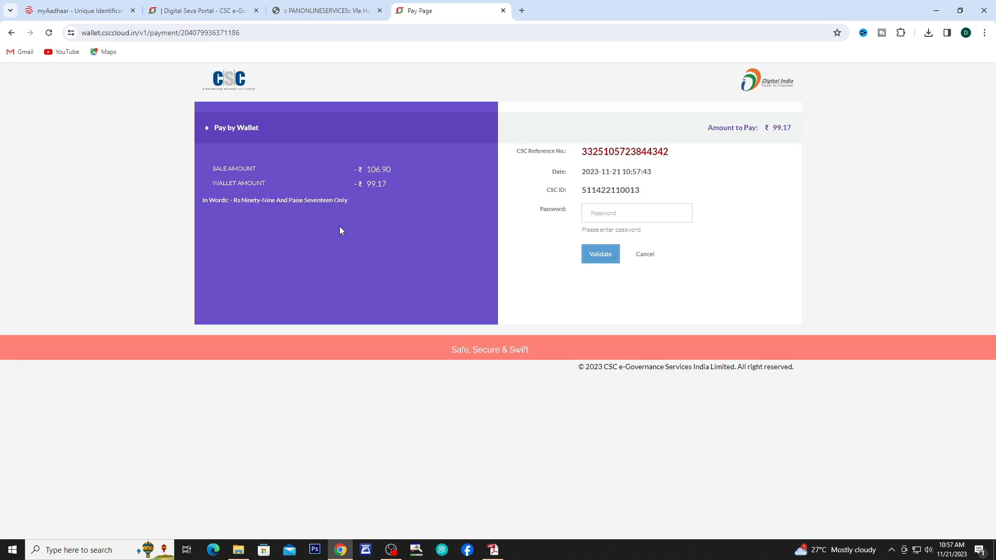
Validate the wallet password and PIN to pay the ₹99.17 fee from CSC Wallet.
click(602, 213)
text(1•••••••)
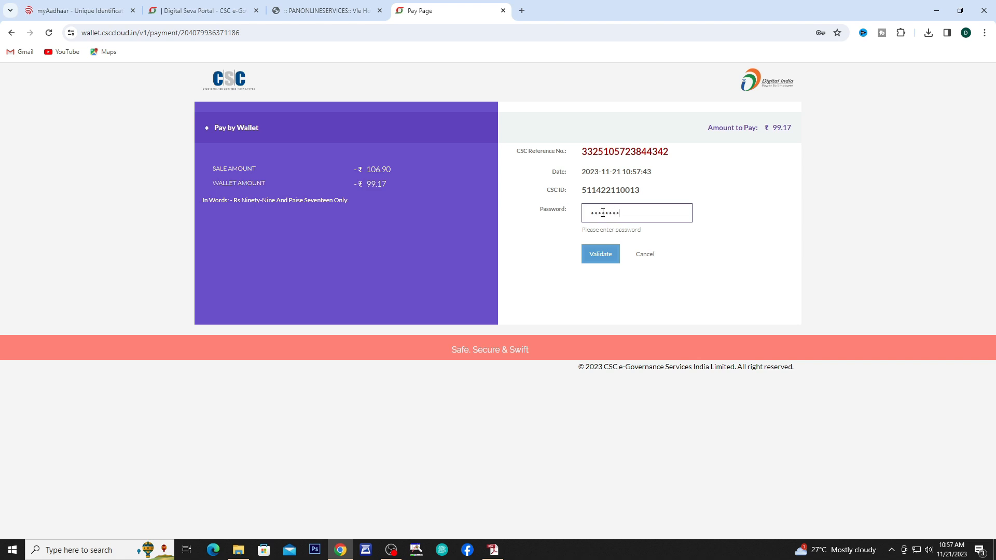
click(604, 253)
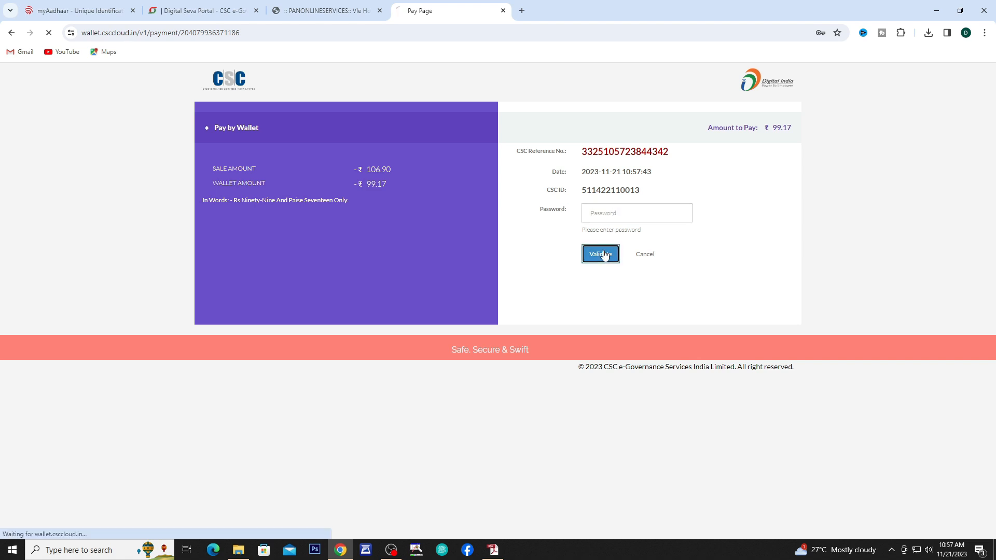
click(610, 215)
text(••••••)
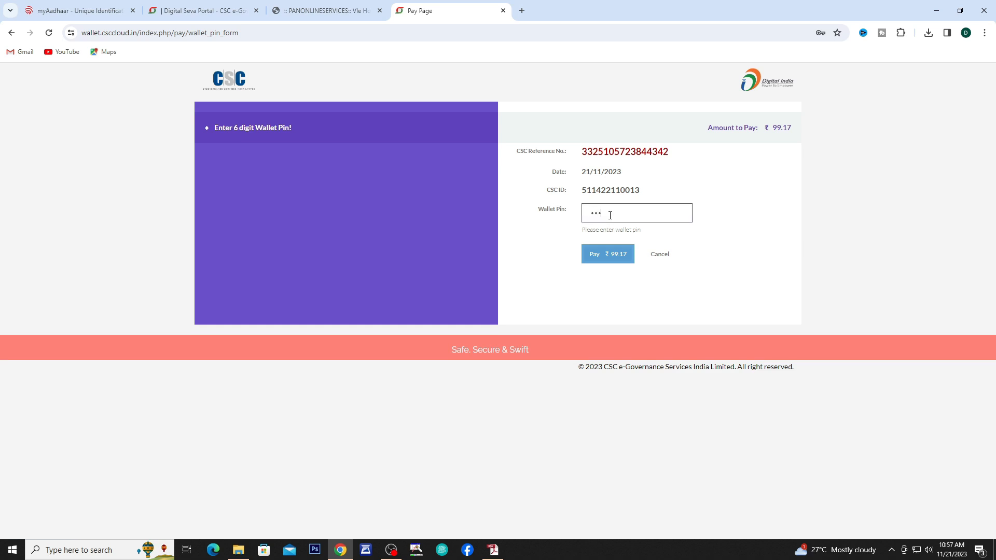
click(612, 254)
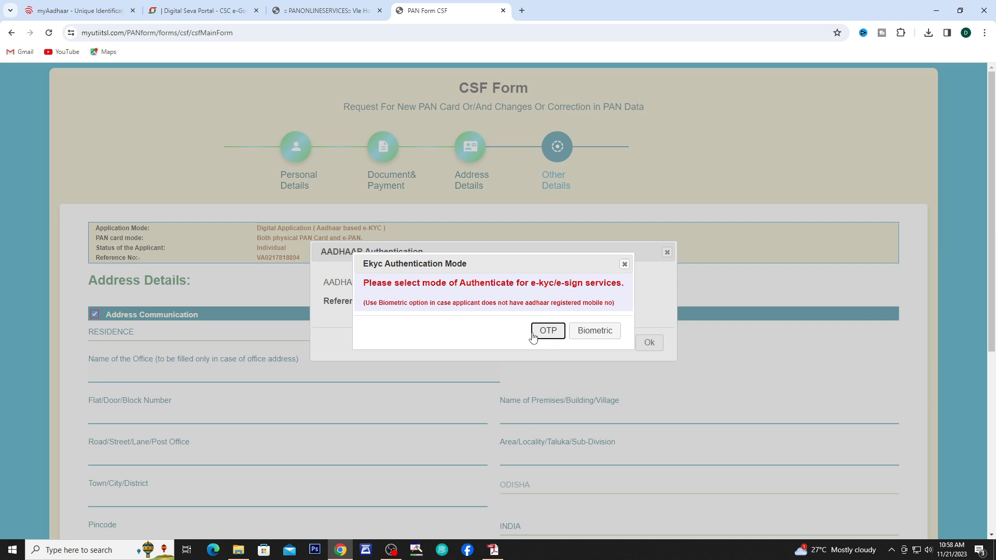
Authenticate the Aadhaar via OTP e-KYC with consent, auto-filling the address fields from Aadhaar.
click(553, 335)
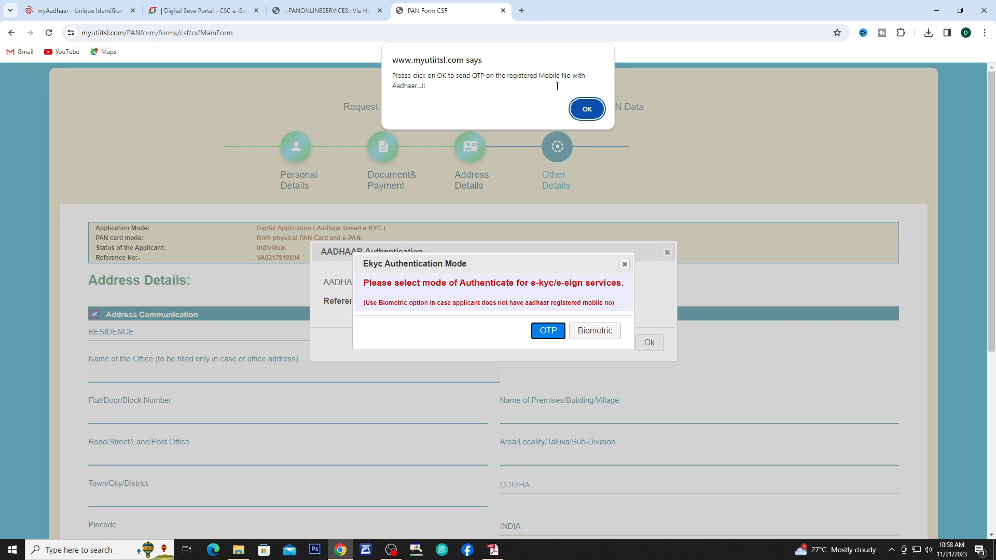
click(590, 113)
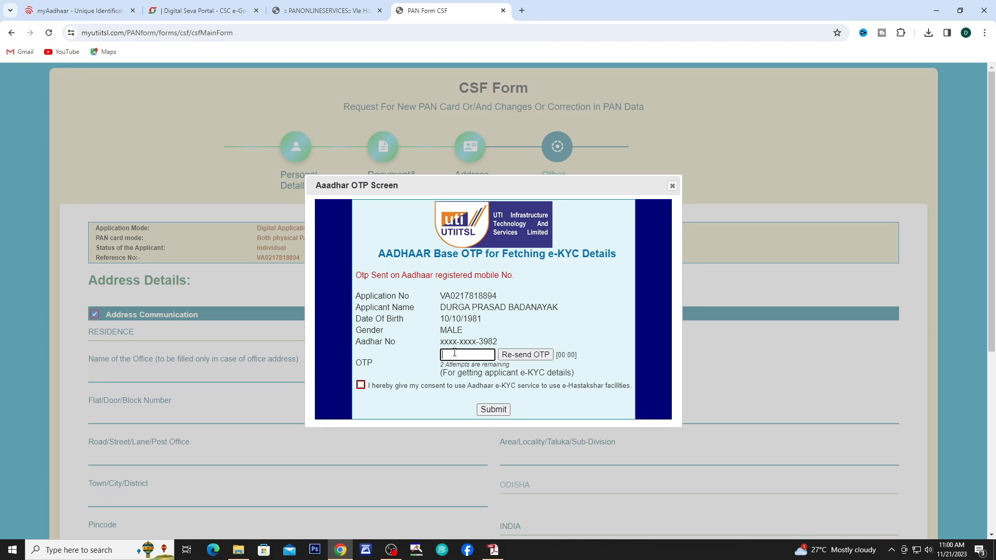
click(360, 385)
click(499, 412)
click(485, 411)
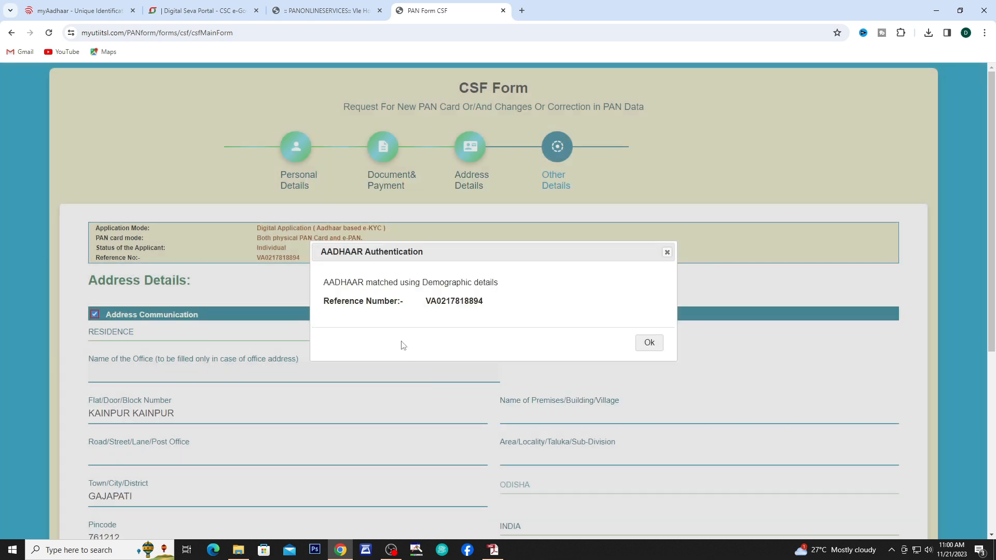
Dismiss the Aadhaar match confirmation and set the telephone ISD code to INDIA.
click(657, 351)
scroll(333, 391, down, 1)
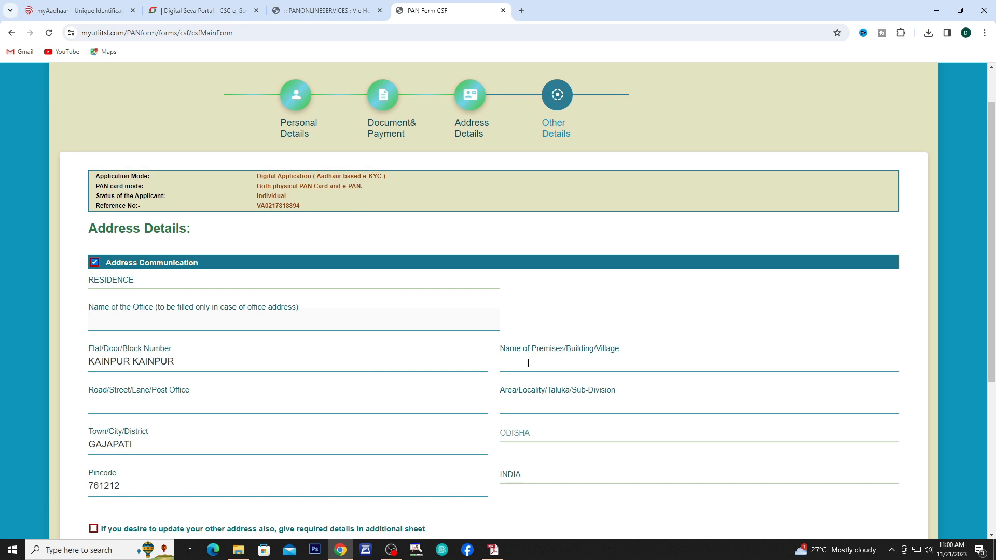
scroll(564, 309, down, 2)
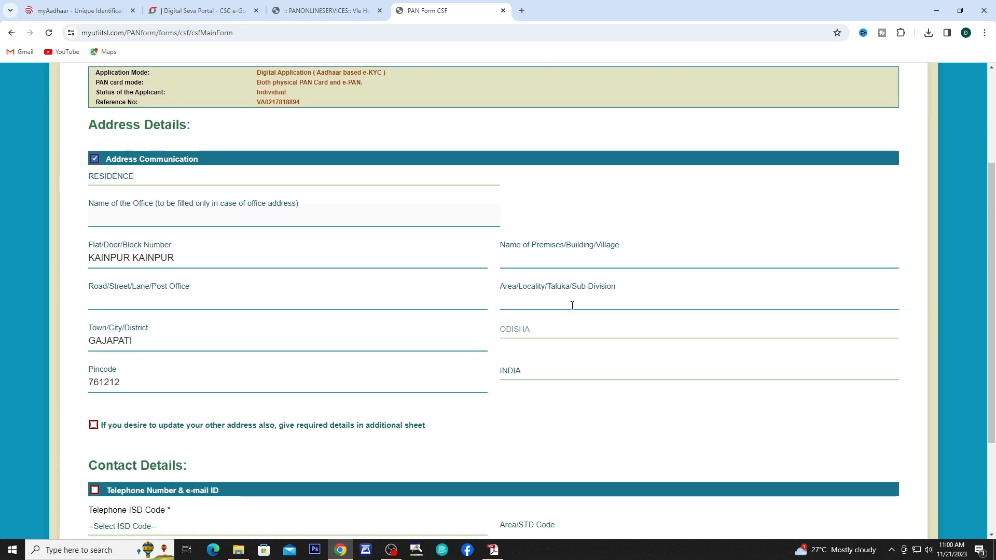
scroll(322, 384, down, 3)
click(138, 378)
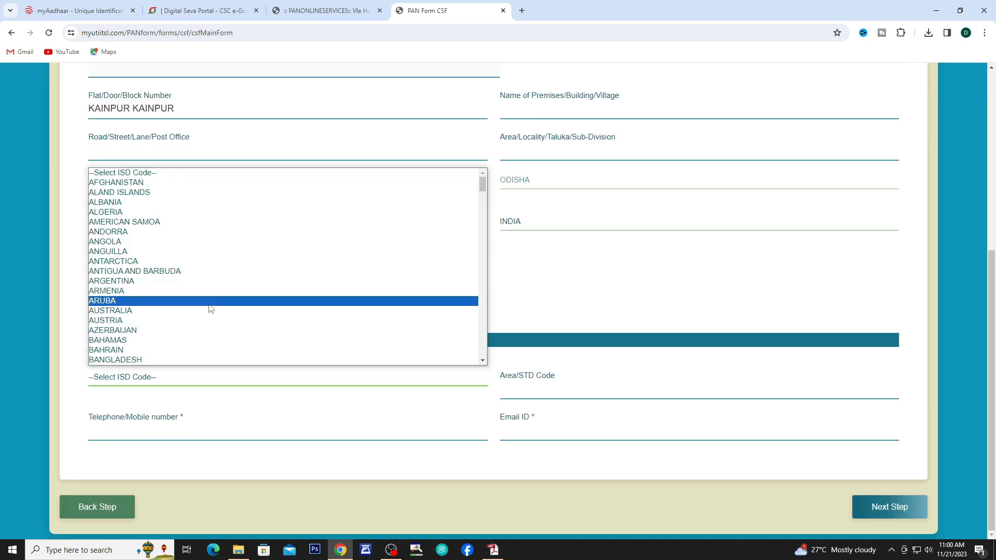
key(o)
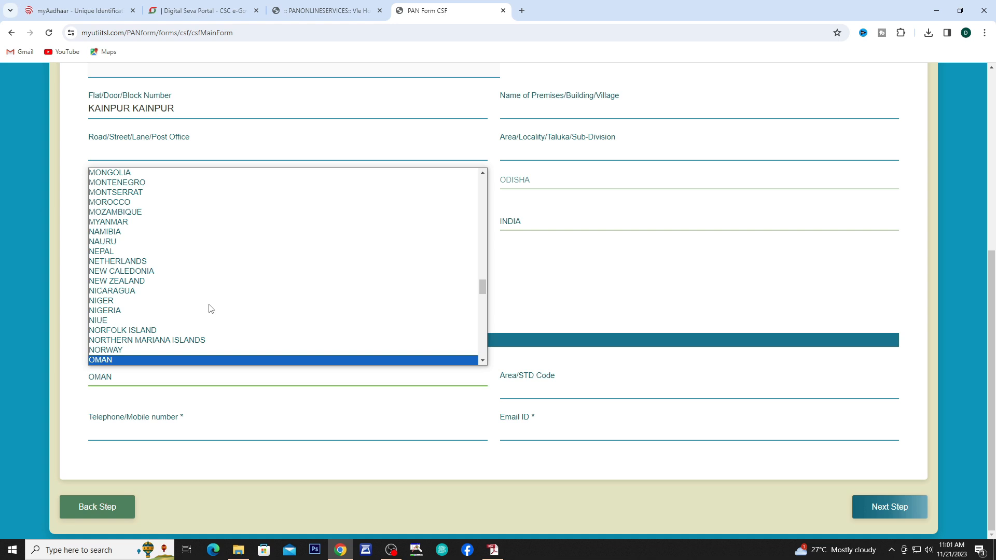
key(i)
key(n)
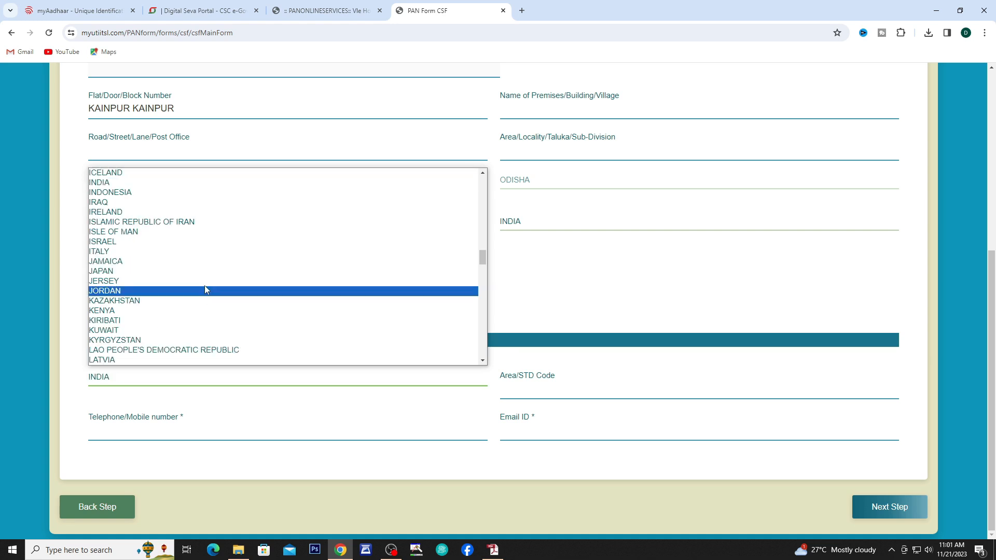
click(144, 184)
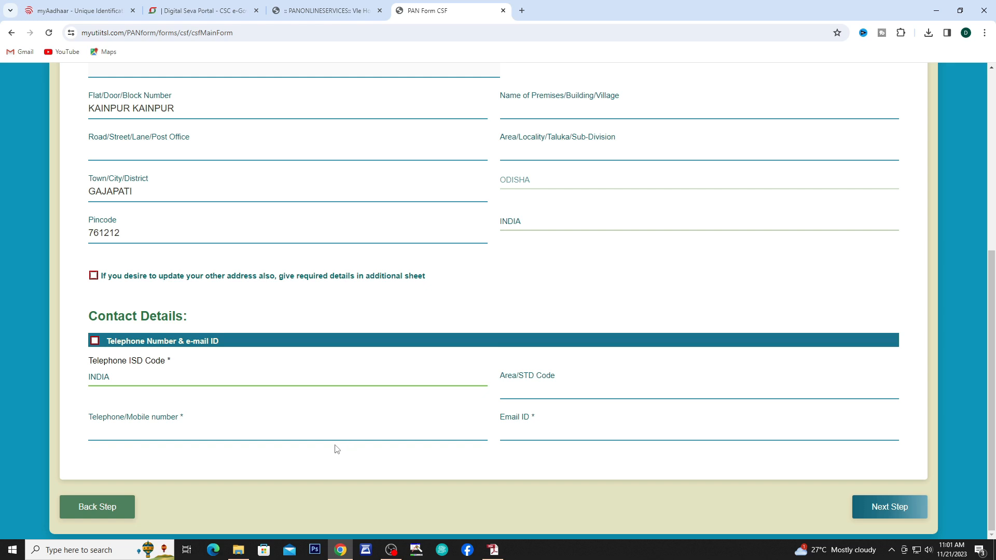
Fill in the applicant's contact e-mail address and proceed to the next page.
click(294, 430)
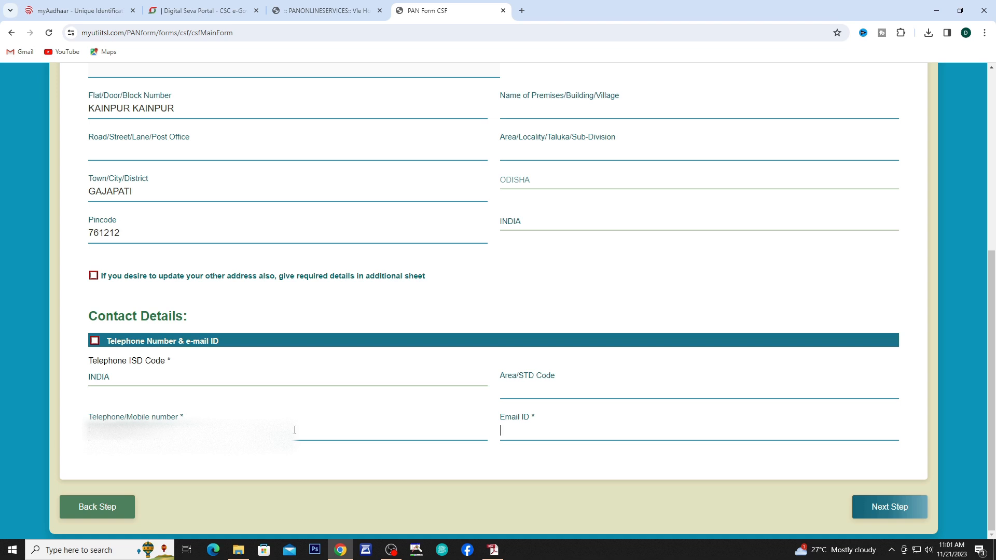
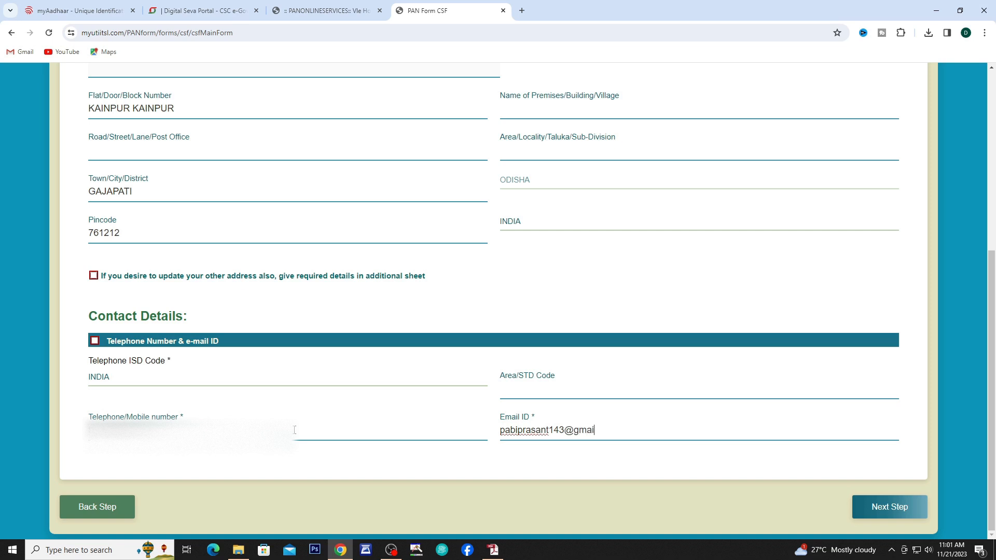
click(890, 507)
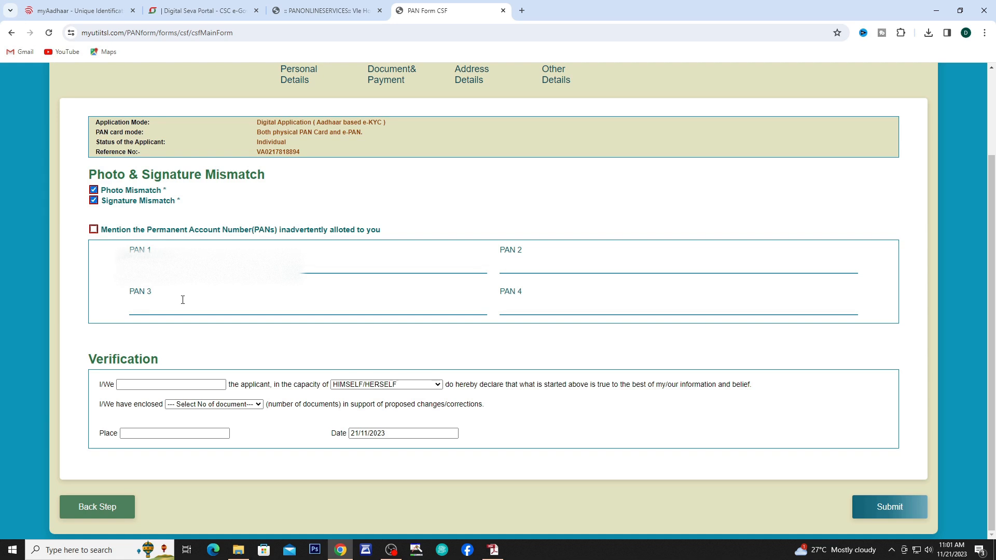
Dismiss the PAN length warning and paste the applicant's name into the declaration.
click(169, 386)
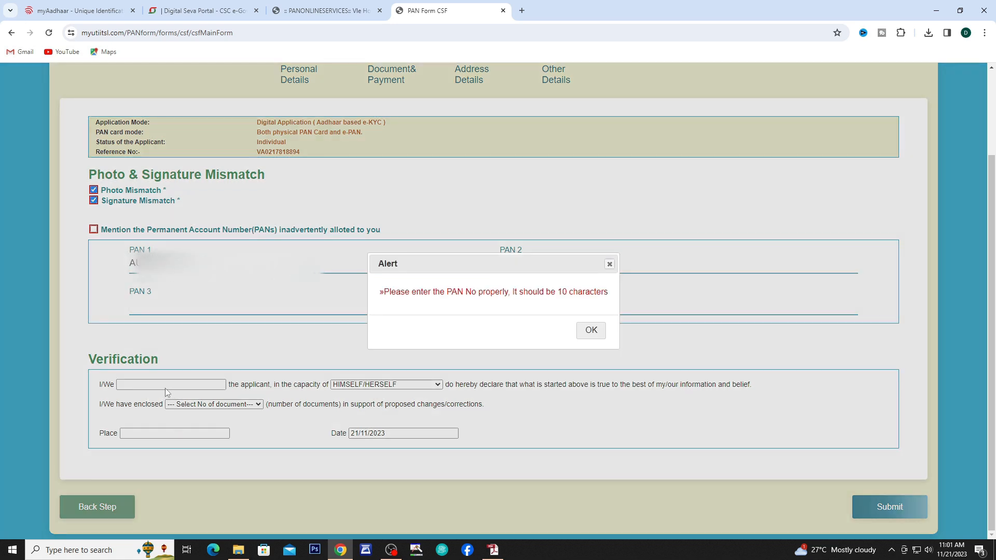
click(591, 330)
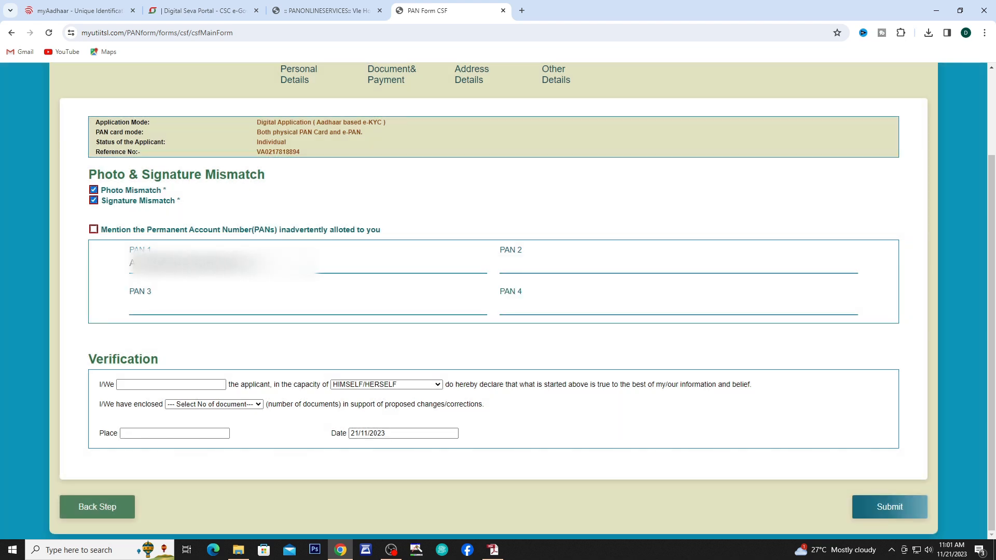
click(142, 385)
Set enclosed documents to 1, enter the place of signing, and submit for e-signing.
click(210, 404)
click(199, 422)
click(160, 431)
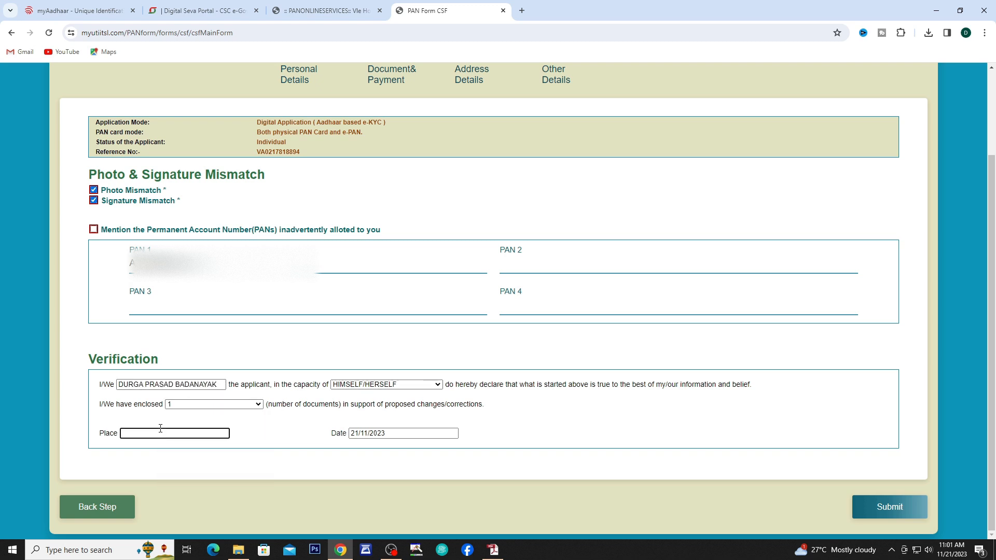
text(jeerango)
click(283, 443)
click(879, 509)
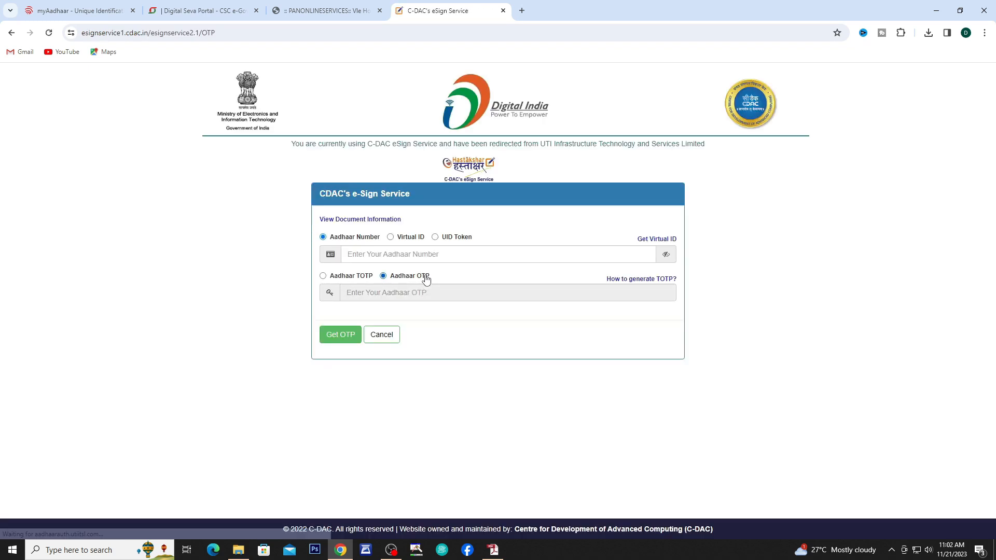
E-sign the form by entering the applicant's Aadhaar number, consenting, and submitting the received OTP.
click(401, 253)
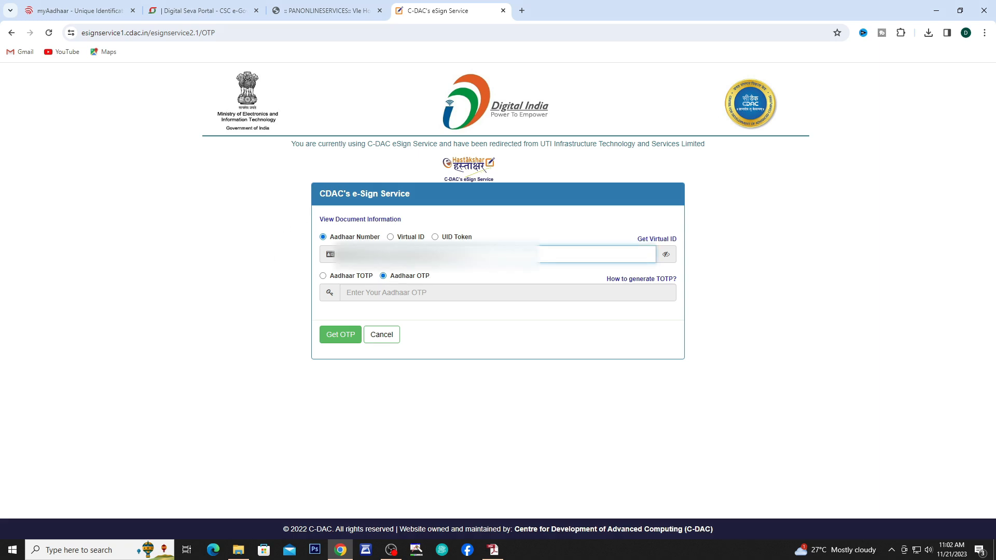
text(••)
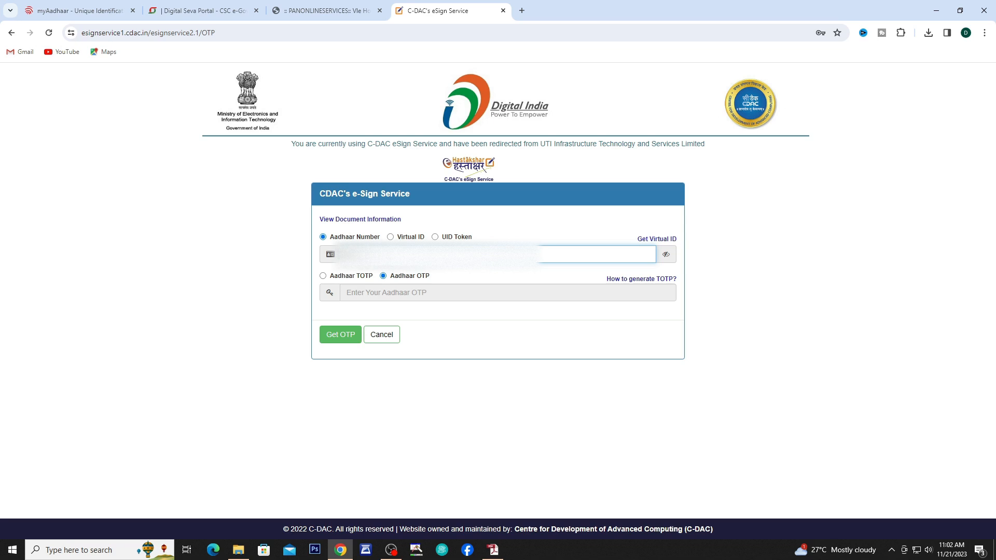
click(340, 335)
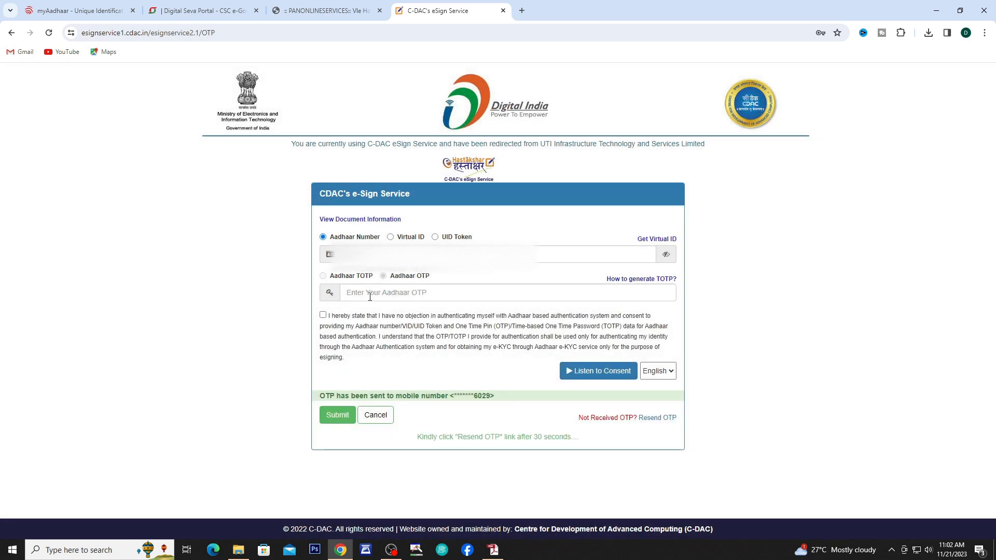
click(368, 295)
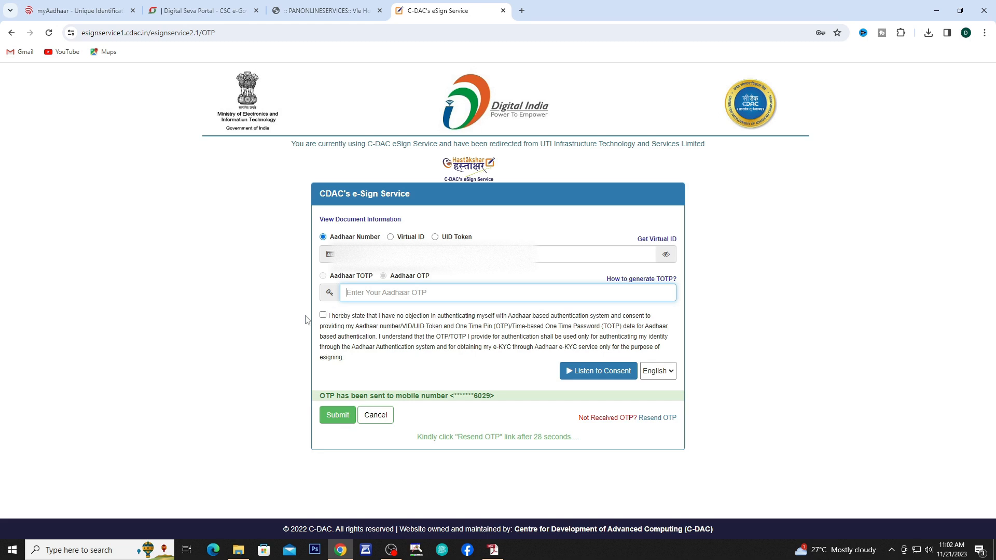
click(322, 315)
click(380, 294)
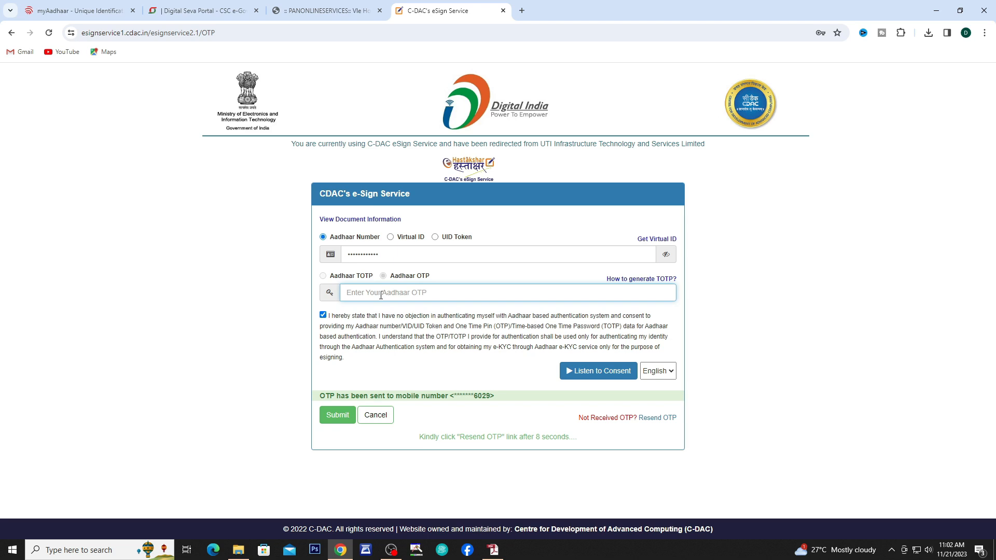
text(••••••)
click(339, 415)
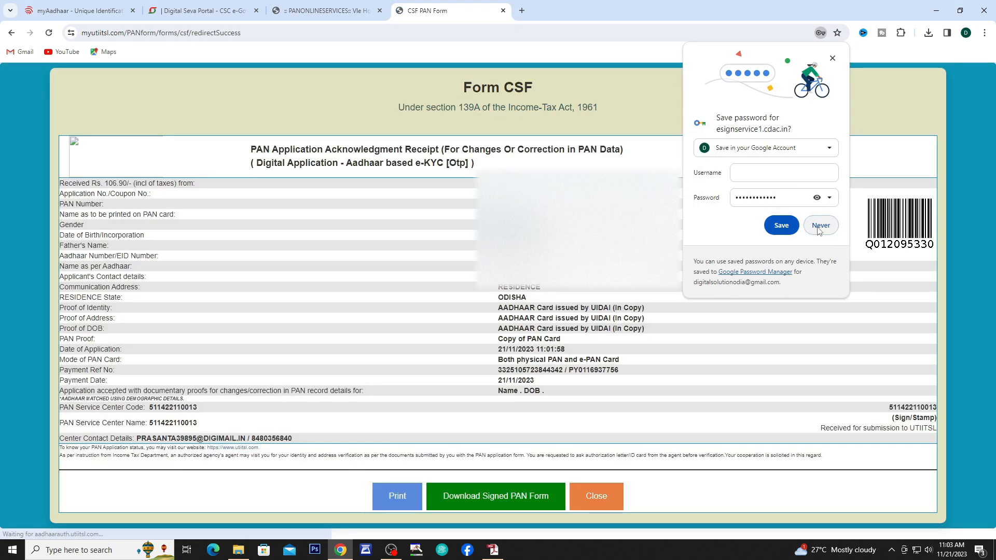
Decline Chrome's offer to save the eSign site password.
click(819, 231)
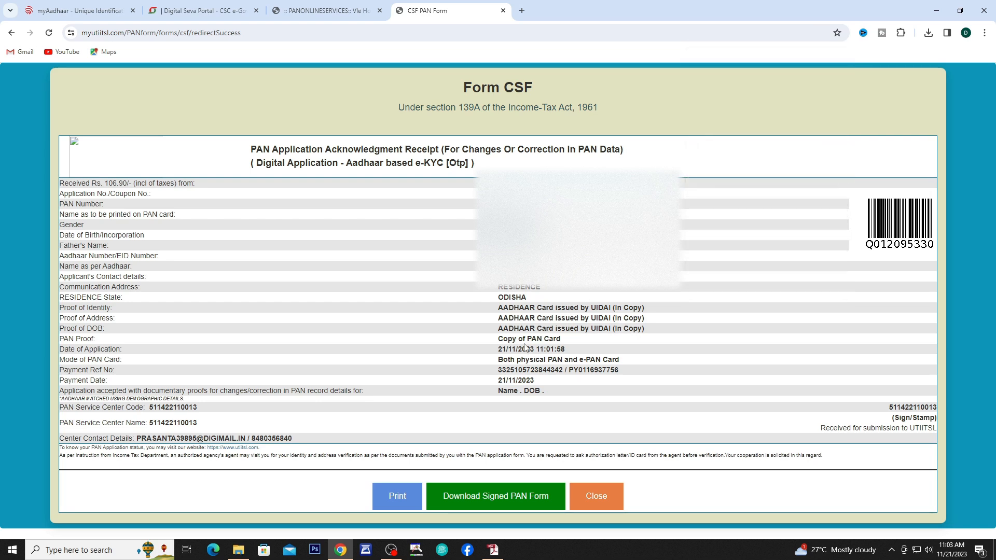